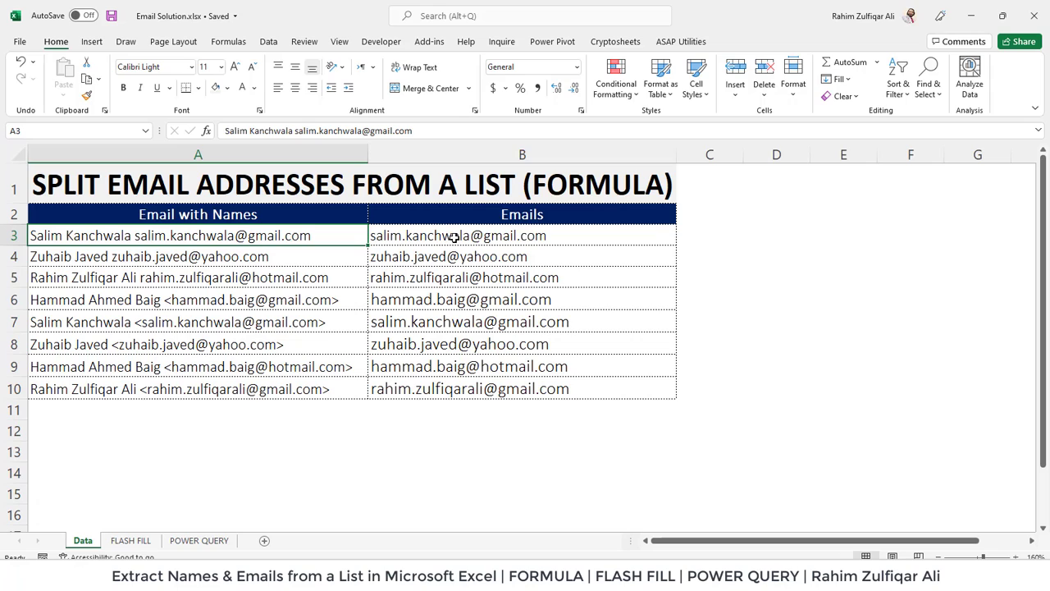
Look over the Data, FLASH FILL and POWER QUERY sheets, ending back on Data.
{"action": "left_click", "coordinate": [454, 237]}
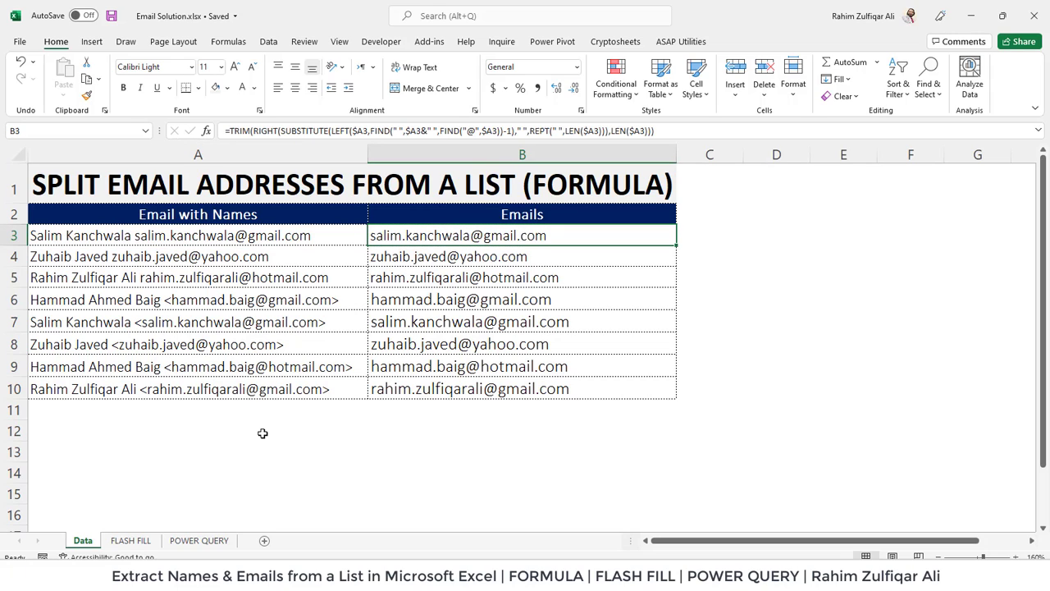
{"action": "left_click", "coordinate": [132, 540]}
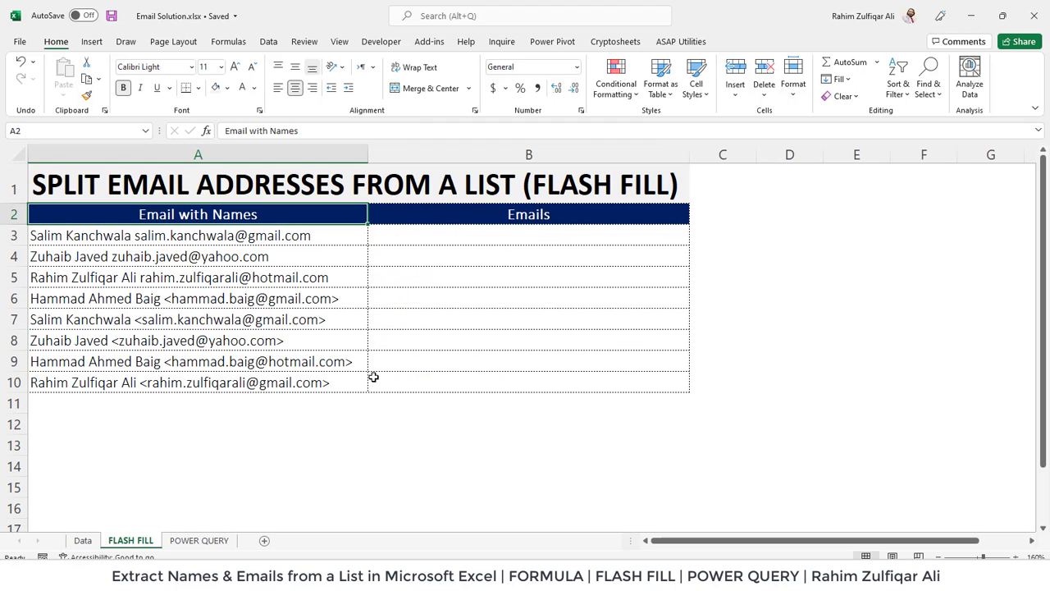
{"action": "left_click", "coordinate": [205, 542]}
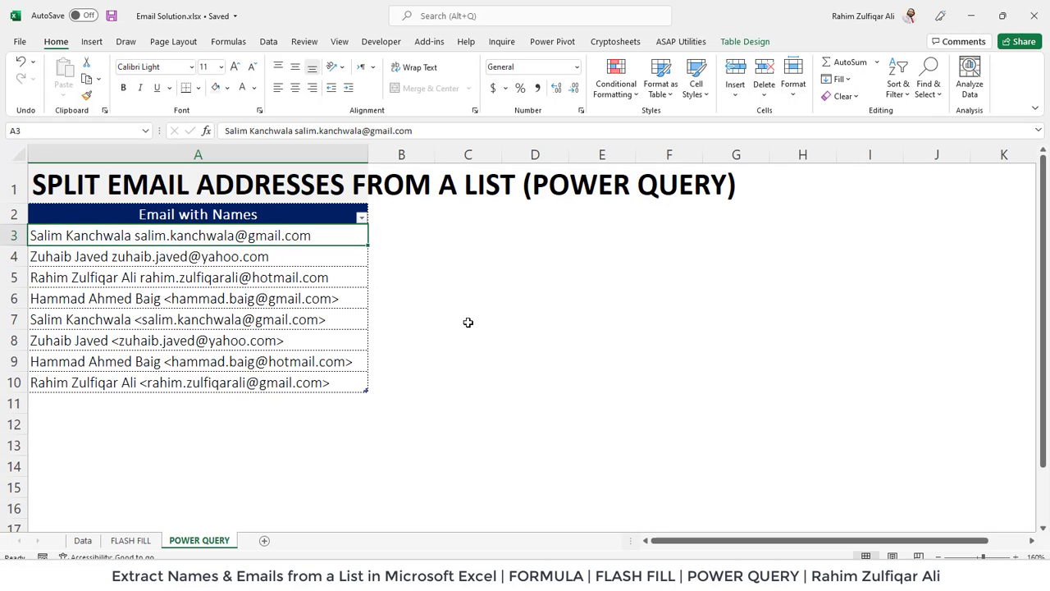
{"action": "left_click", "coordinate": [83, 541]}
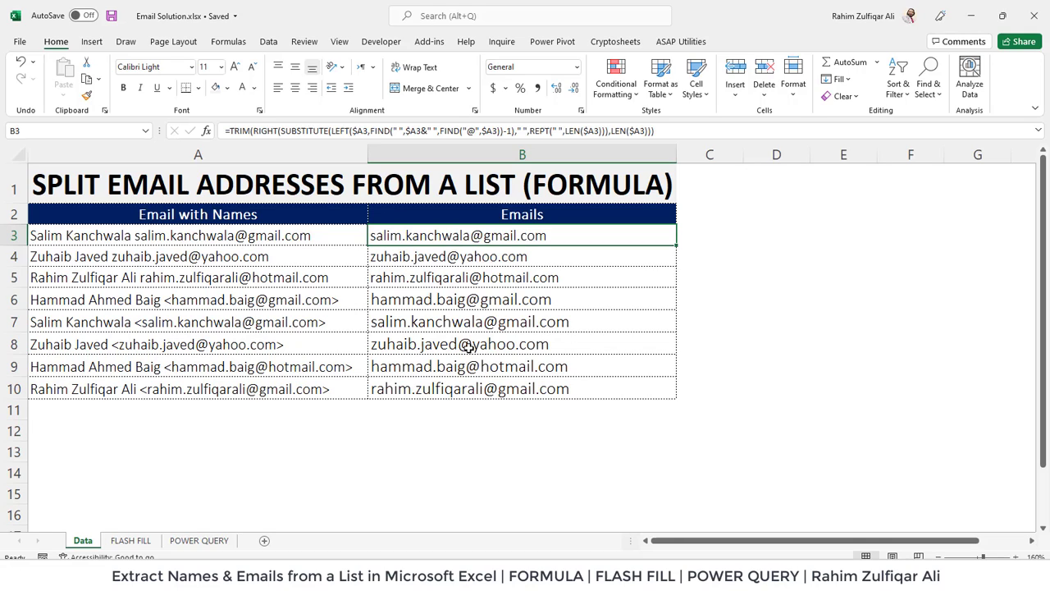
{"action": "left_click", "coordinate": [131, 540]}
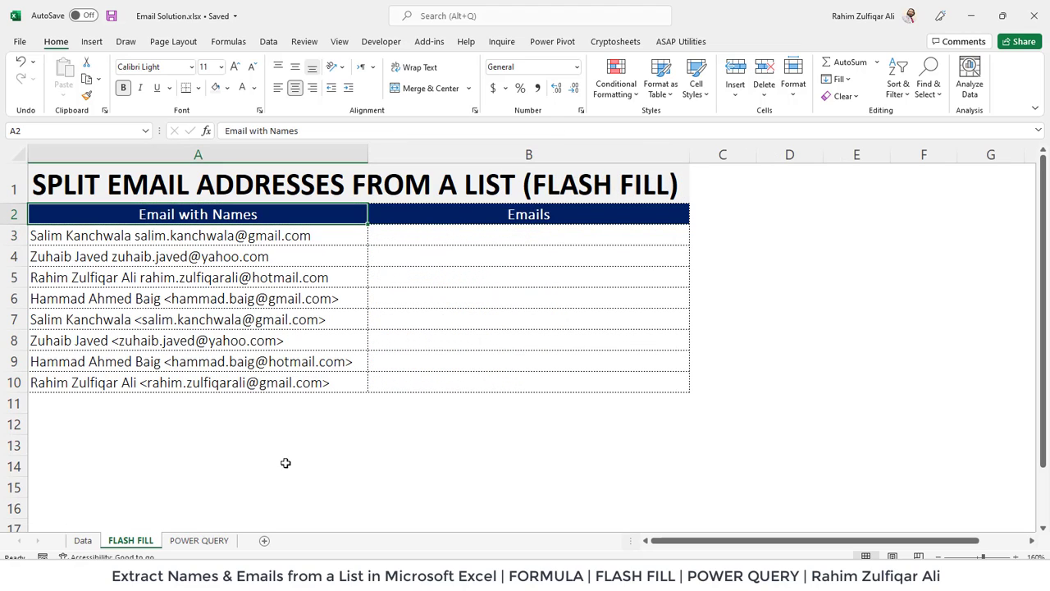
{"action": "left_click", "coordinate": [447, 228]}
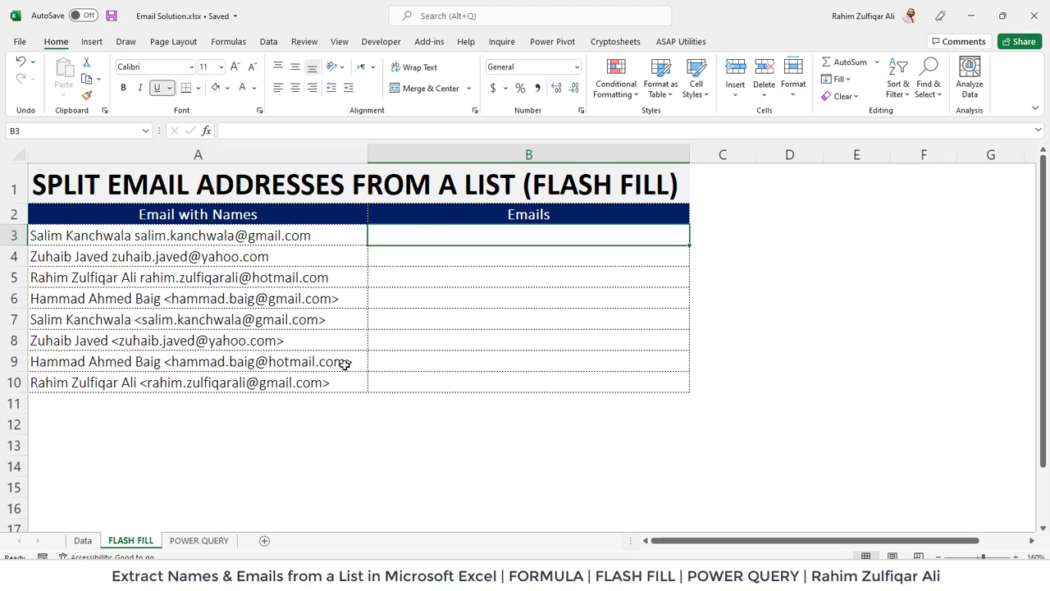
{"action": "left_click", "coordinate": [197, 542]}
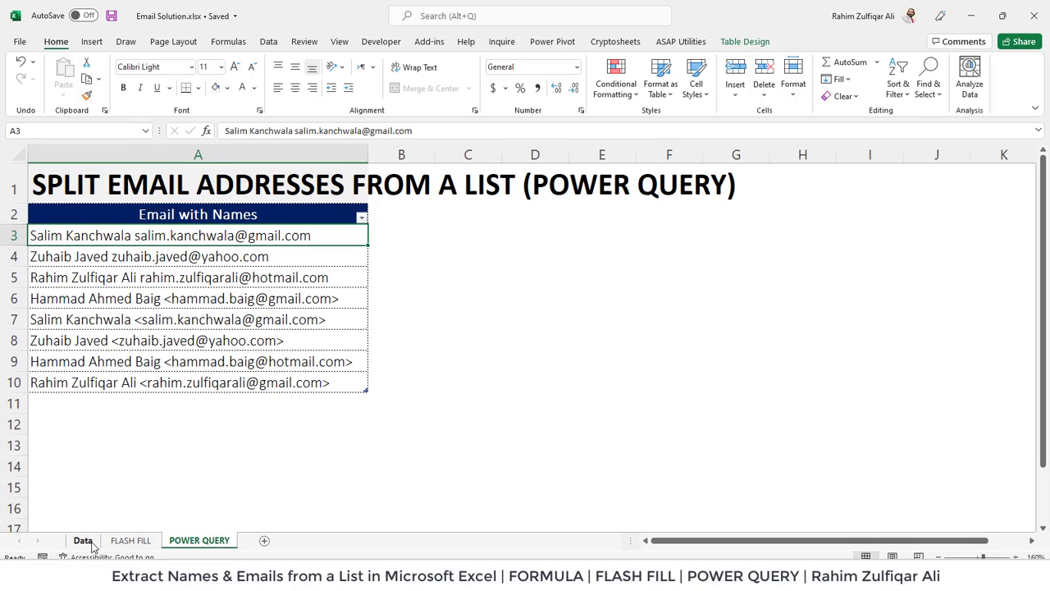
{"action": "left_click", "coordinate": [86, 541]}
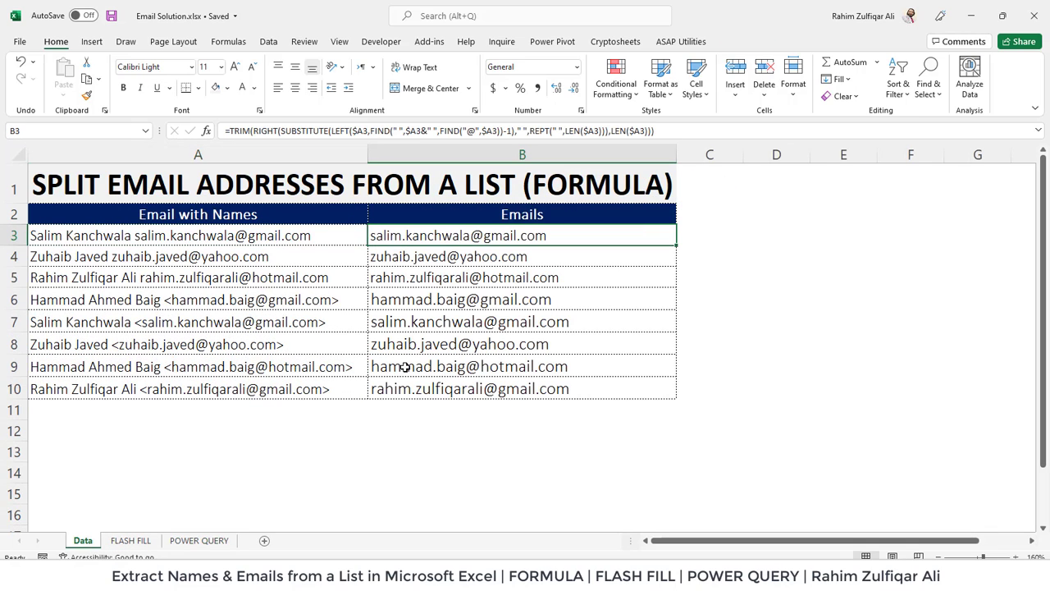
Review the name-and-email entries in A3 to A8, noting the angle-bracketed ones.
{"action": "left_click", "coordinate": [274, 236]}
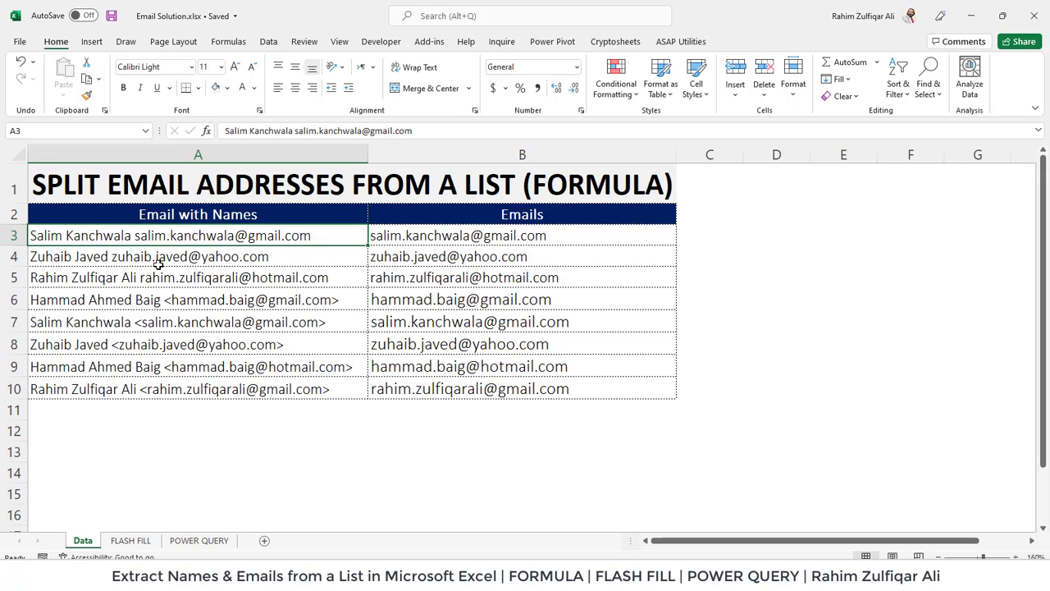
{"action": "left_click", "coordinate": [159, 262]}
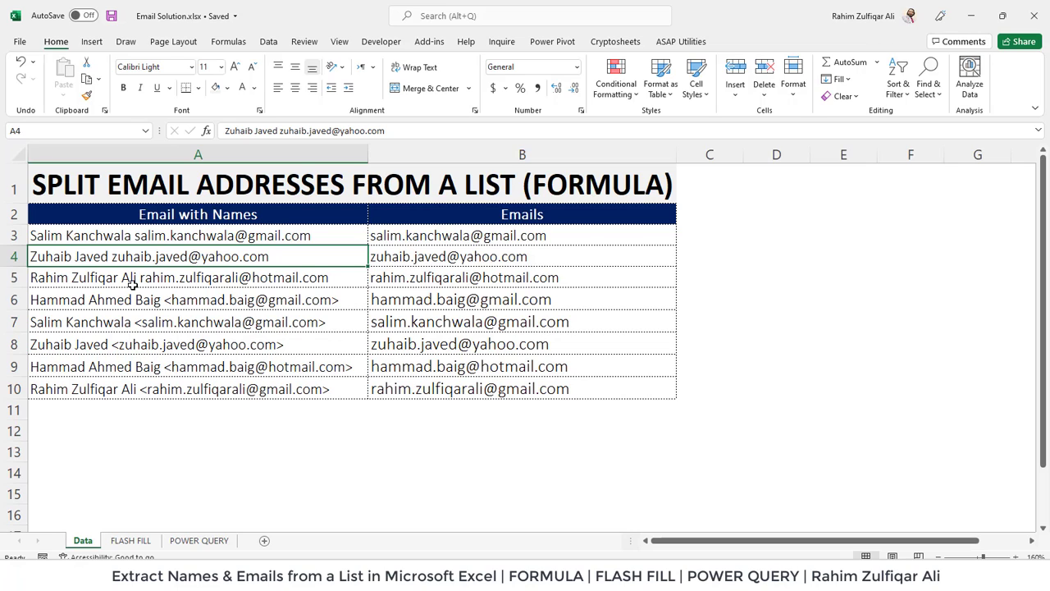
{"action": "left_click", "coordinate": [286, 286]}
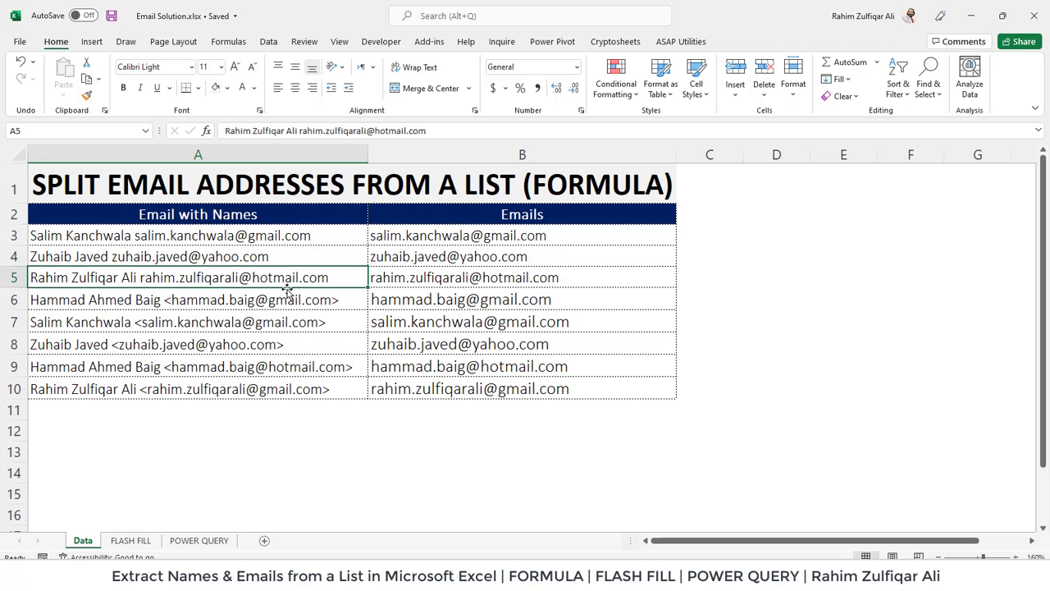
{"action": "left_click", "coordinate": [273, 306]}
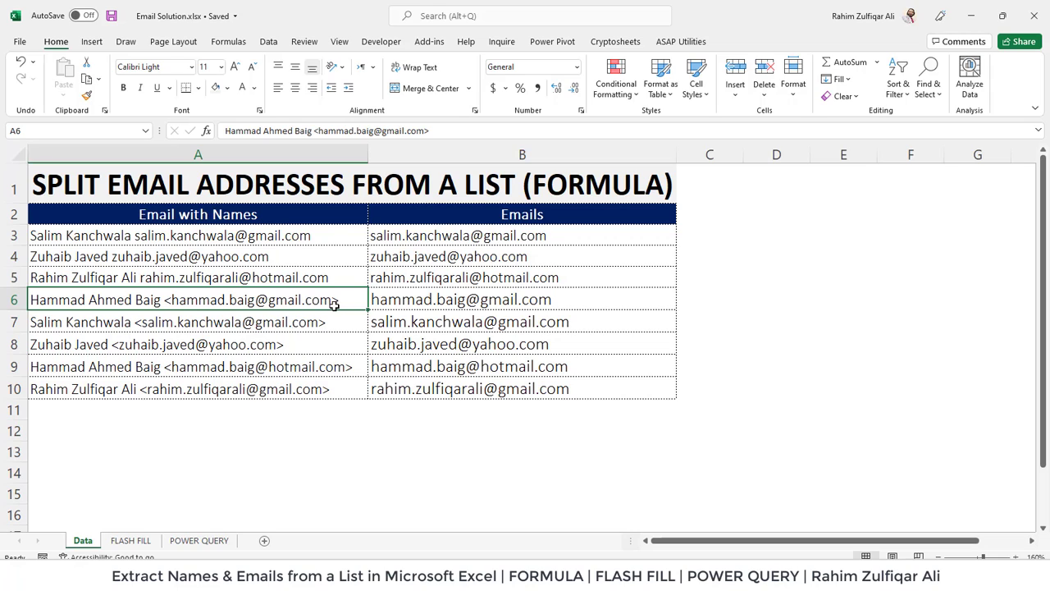
{"action": "left_click", "coordinate": [313, 277]}
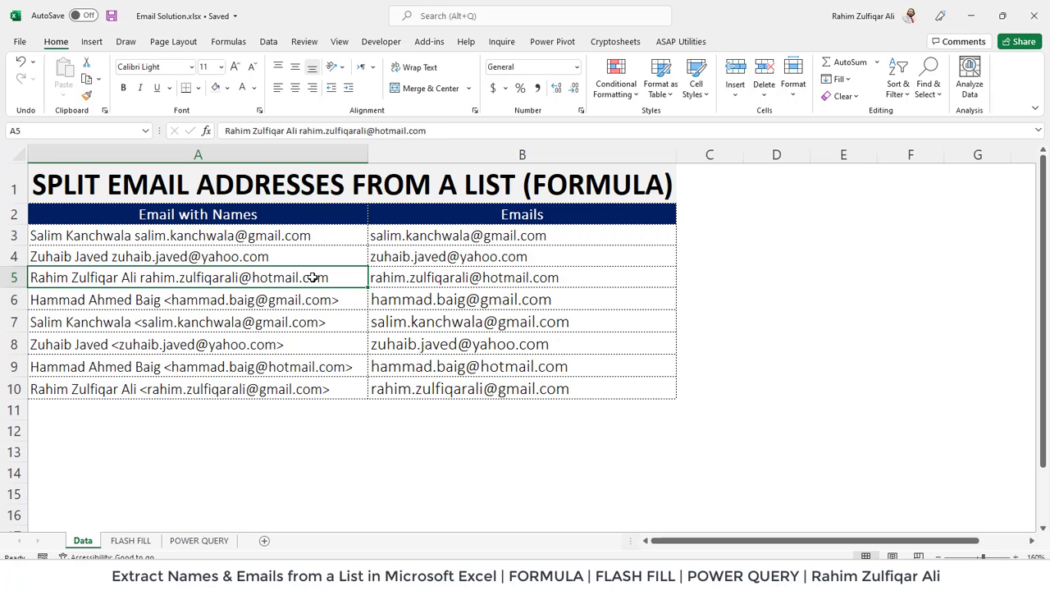
{"action": "left_click", "coordinate": [285, 301]}
{"action": "left_click", "coordinate": [259, 328]}
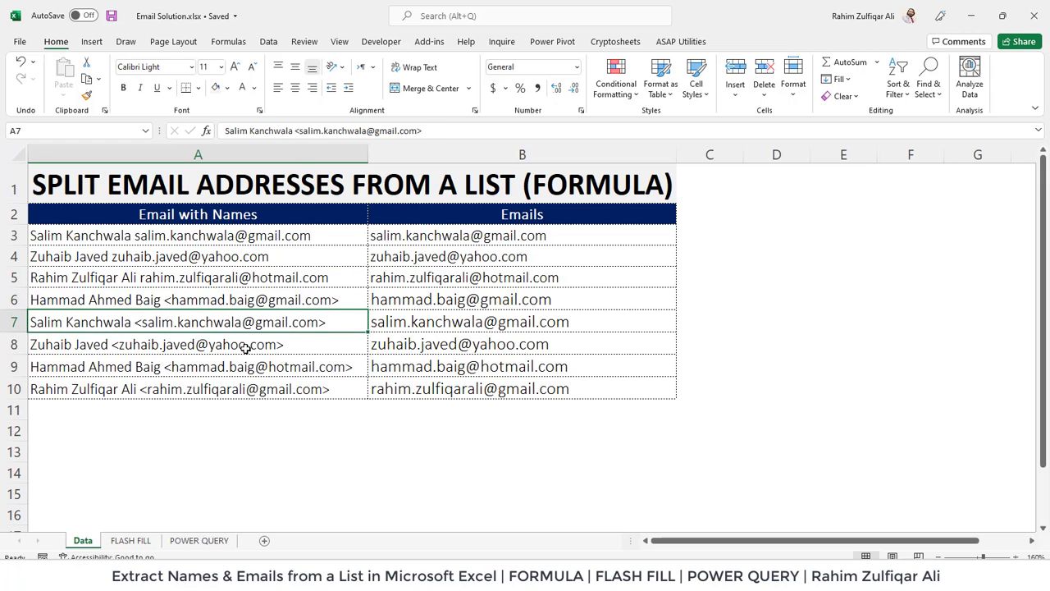
{"action": "left_click", "coordinate": [243, 344]}
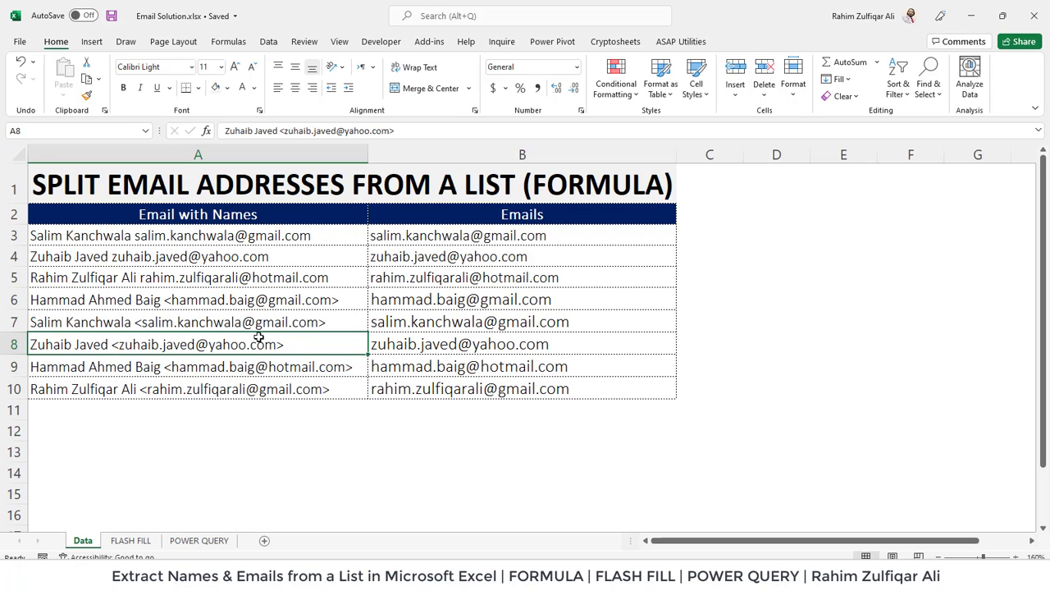
{"action": "left_click", "coordinate": [226, 277]}
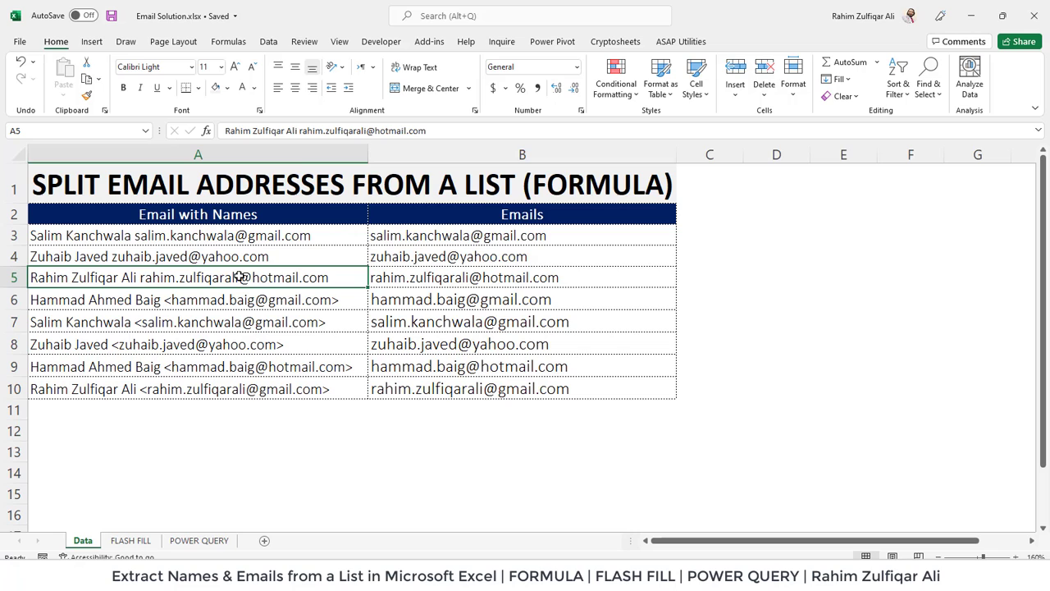
{"action": "left_click_drag", "start_coordinate": [241, 232], "coordinate": [246, 389]}
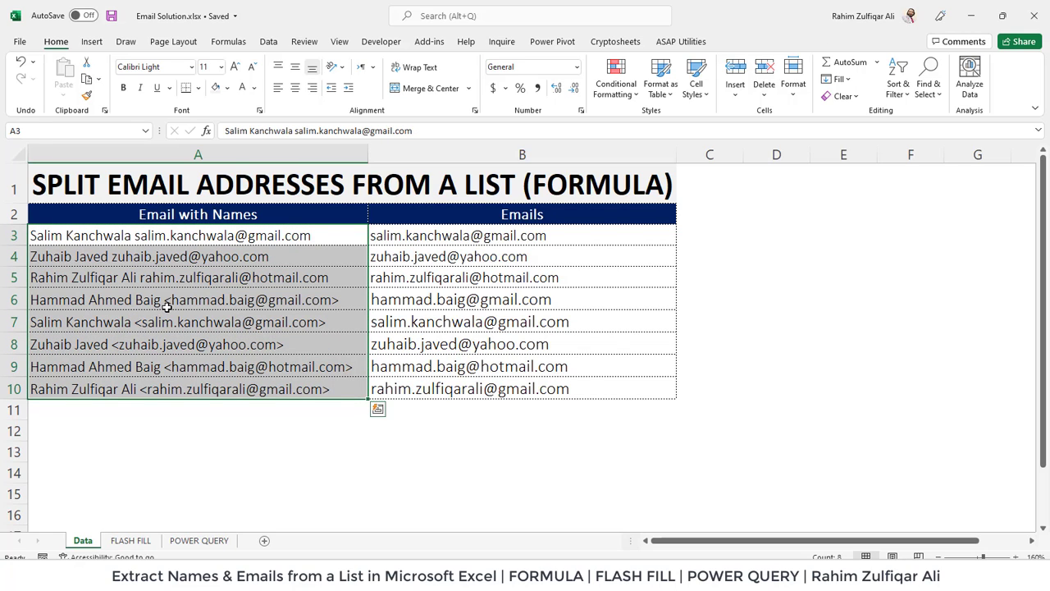
{"action": "left_click", "coordinate": [130, 282]}
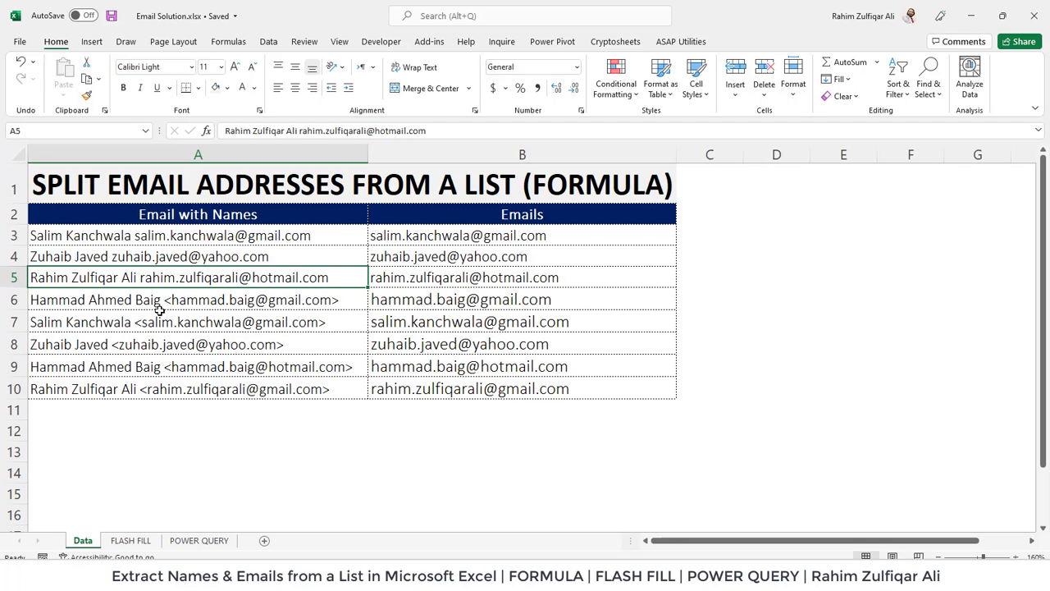
{"action": "left_click", "coordinate": [153, 242]}
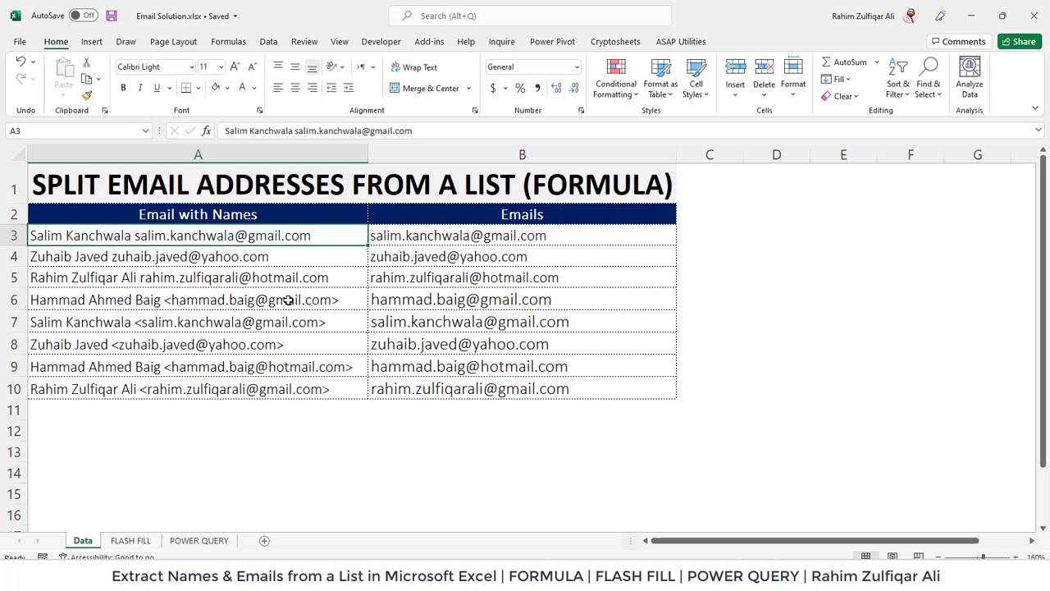
Inspect the extraction formulas in B3 and B4 without changing them.
{"action": "left_click", "coordinate": [418, 236]}
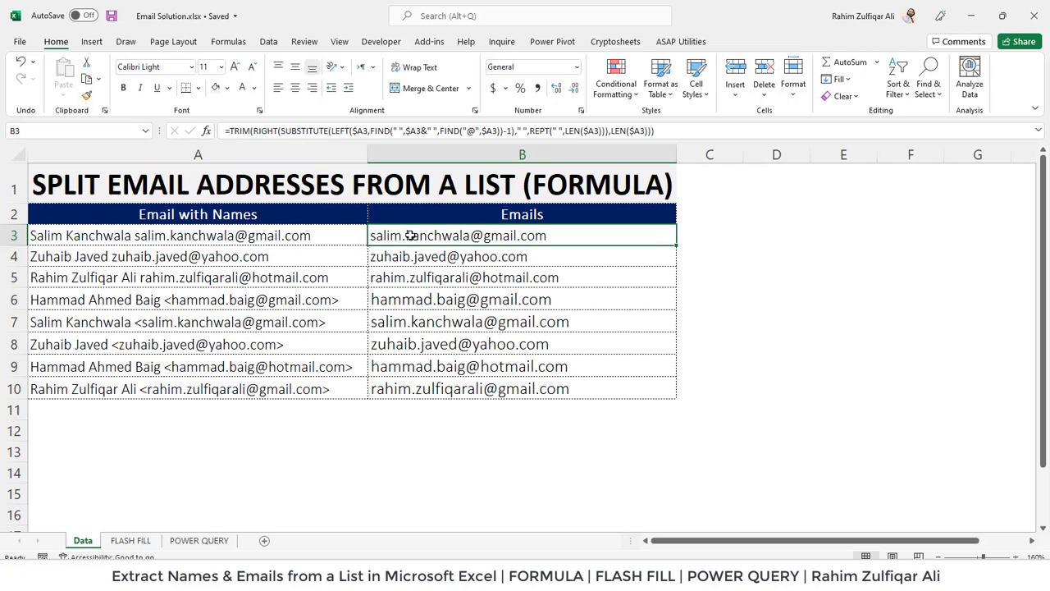
{"action": "double_click", "coordinate": [411, 236]}
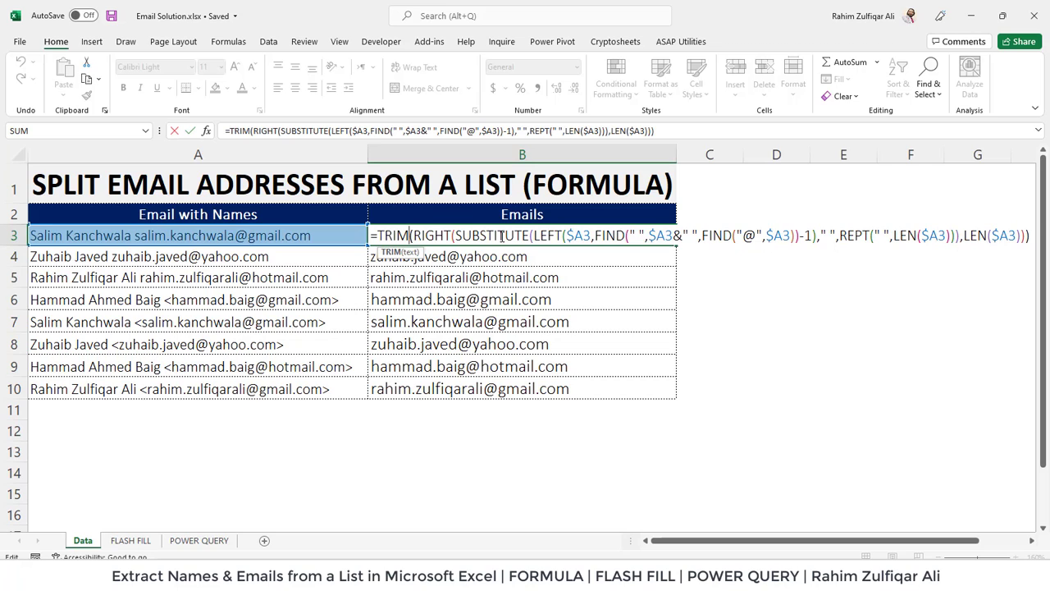
{"action": "key", "text": "Return"}
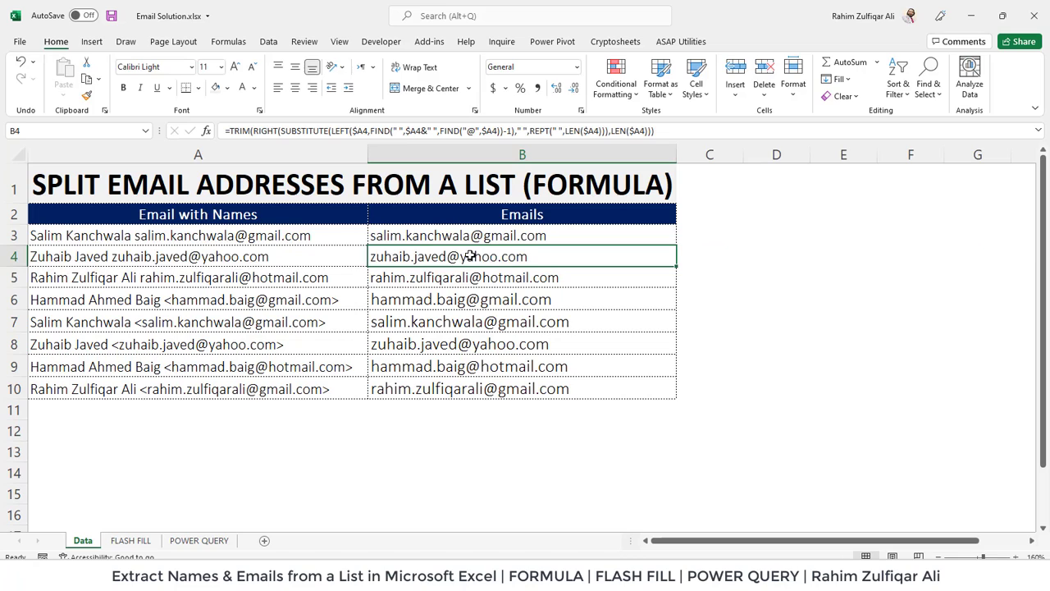
{"action": "double_click", "coordinate": [472, 256]}
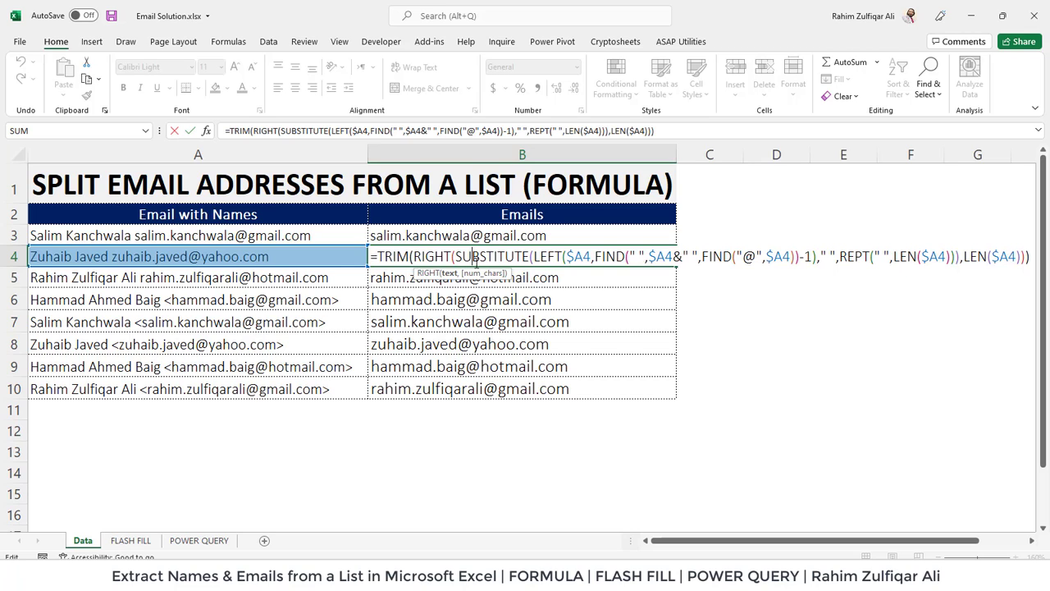
{"action": "key", "text": "Return"}
Examine the MID/FIND formulas in B8 and B5 against entries A6 to A8, leaving them unchanged.
{"action": "left_click", "coordinate": [271, 302]}
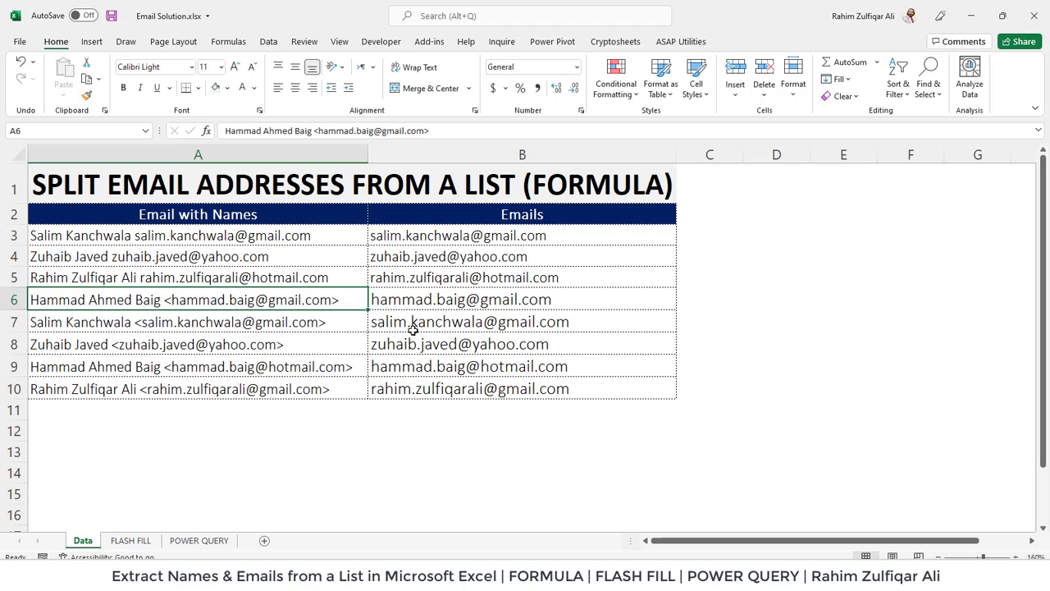
{"action": "left_click", "coordinate": [207, 327]}
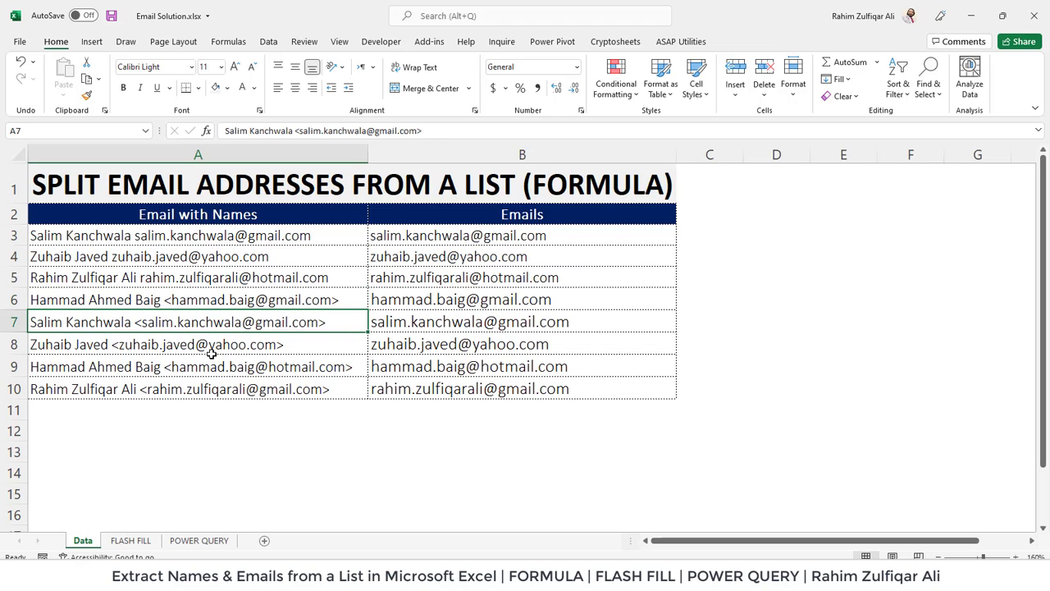
{"action": "left_click", "coordinate": [213, 347]}
{"action": "double_click", "coordinate": [416, 347]}
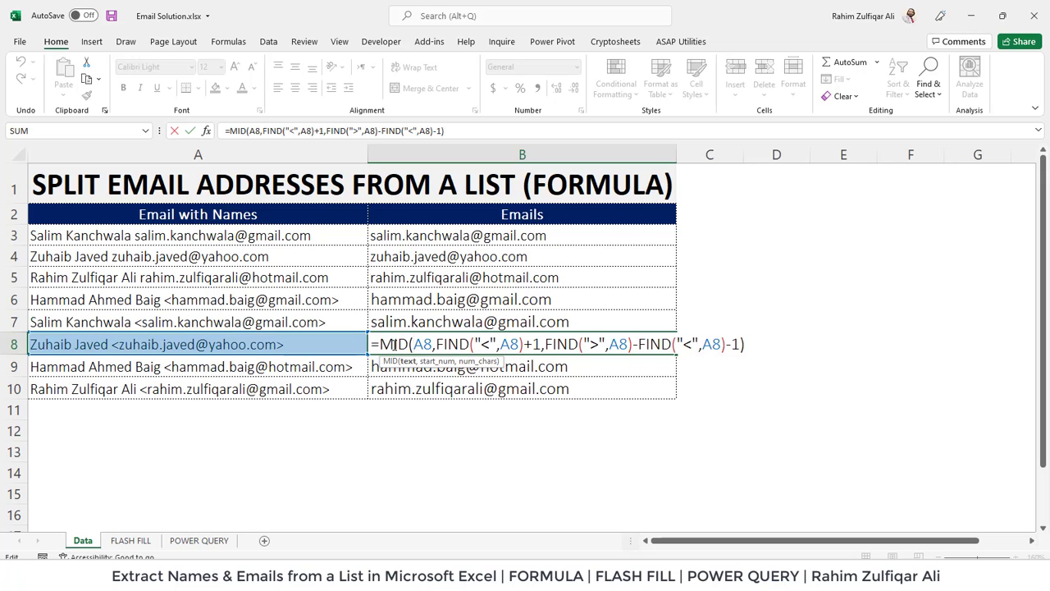
{"action": "key", "text": "Right"}
{"action": "key", "text": "Right"}
{"action": "key", "text": "Right"}
{"action": "left_click", "coordinate": [559, 343]}
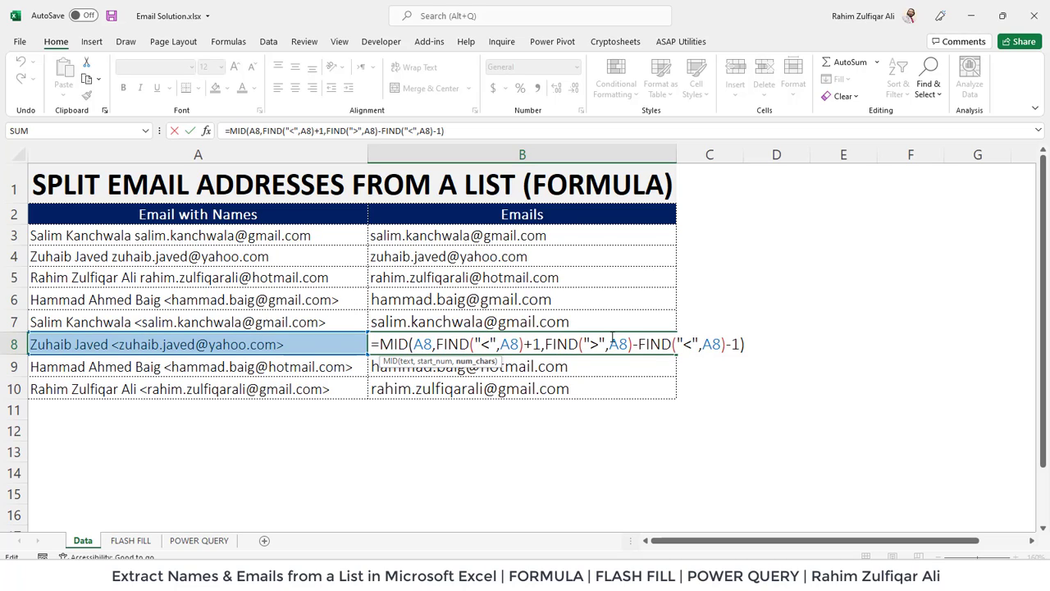
{"action": "key", "text": "Escape"}
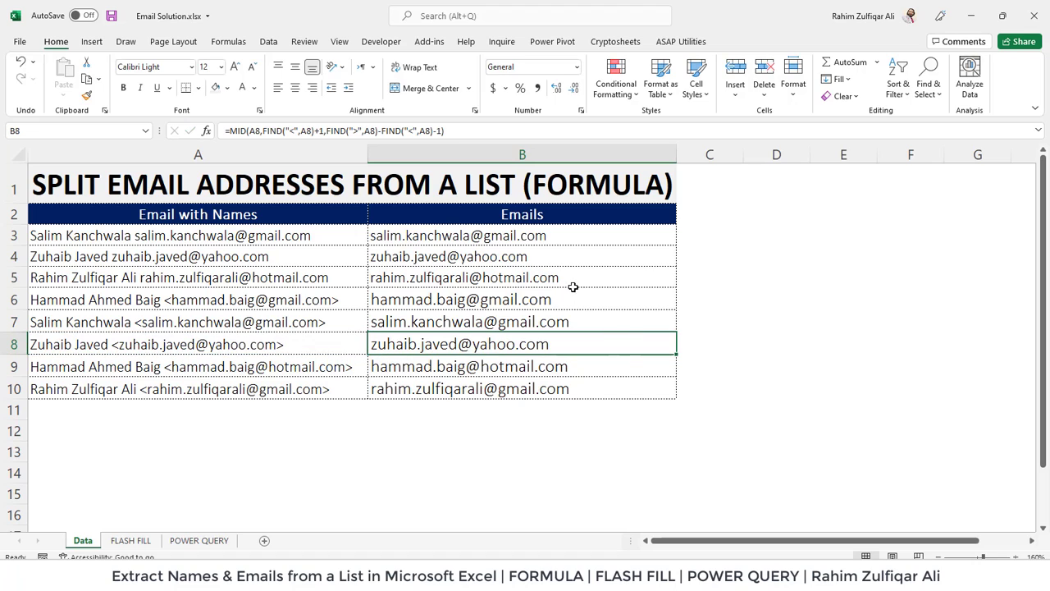
{"action": "double_click", "coordinate": [527, 277]}
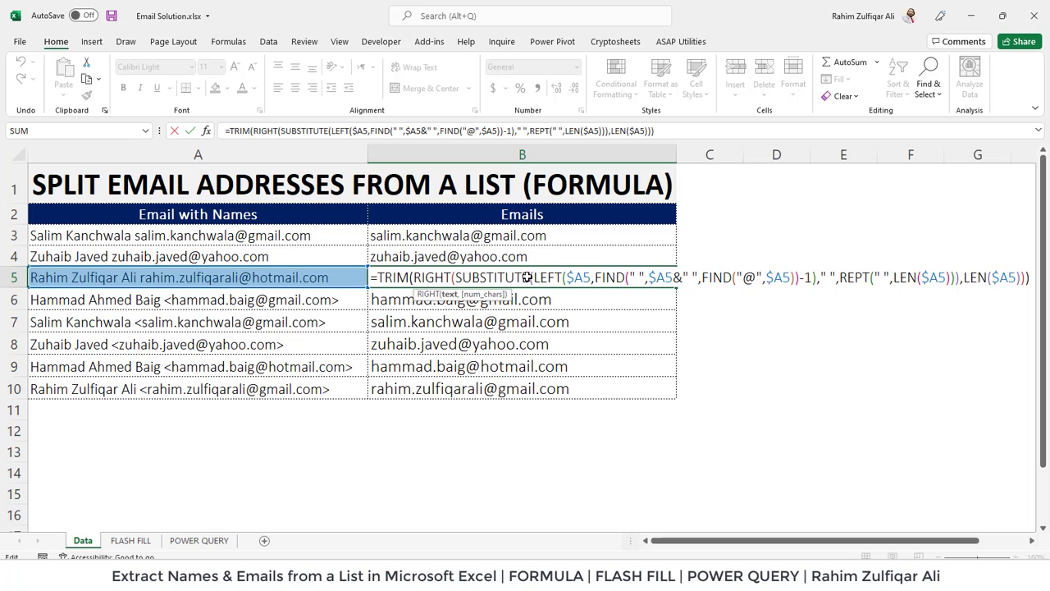
{"action": "key", "text": "Escape"}
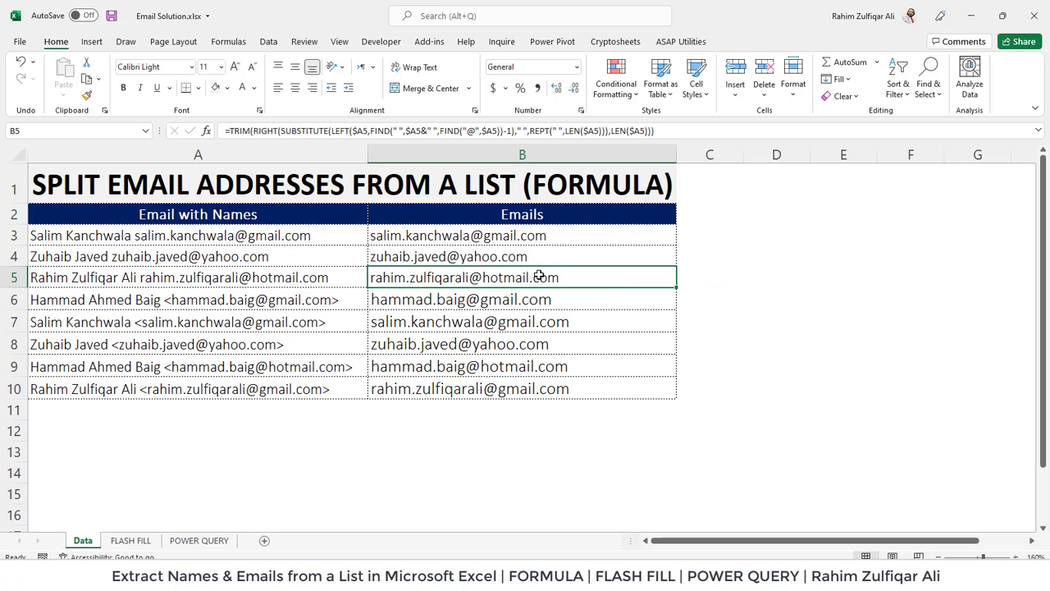
Select the extracted emails in B3:B10, rechecking B4's formula along the way.
{"action": "left_click_drag", "start_coordinate": [480, 235], "coordinate": [477, 381]}
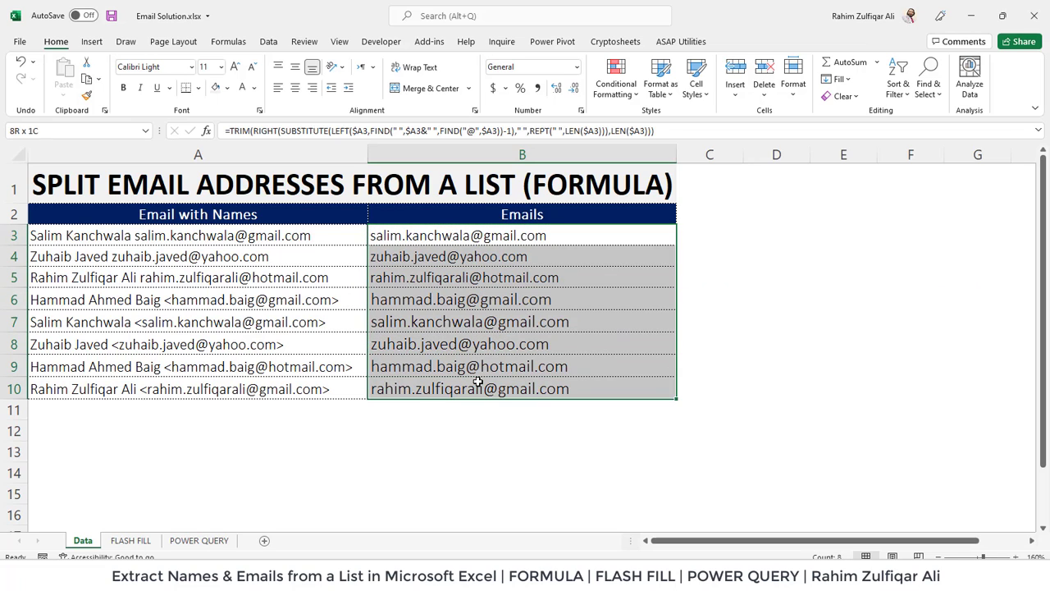
{"action": "double_click", "coordinate": [482, 257]}
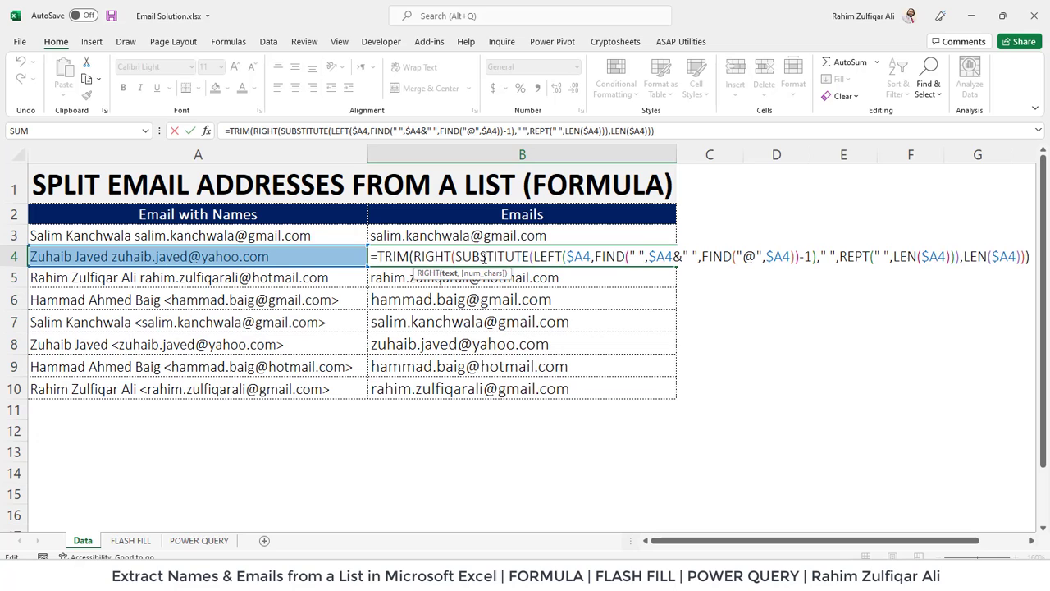
{"action": "key", "text": "Escape"}
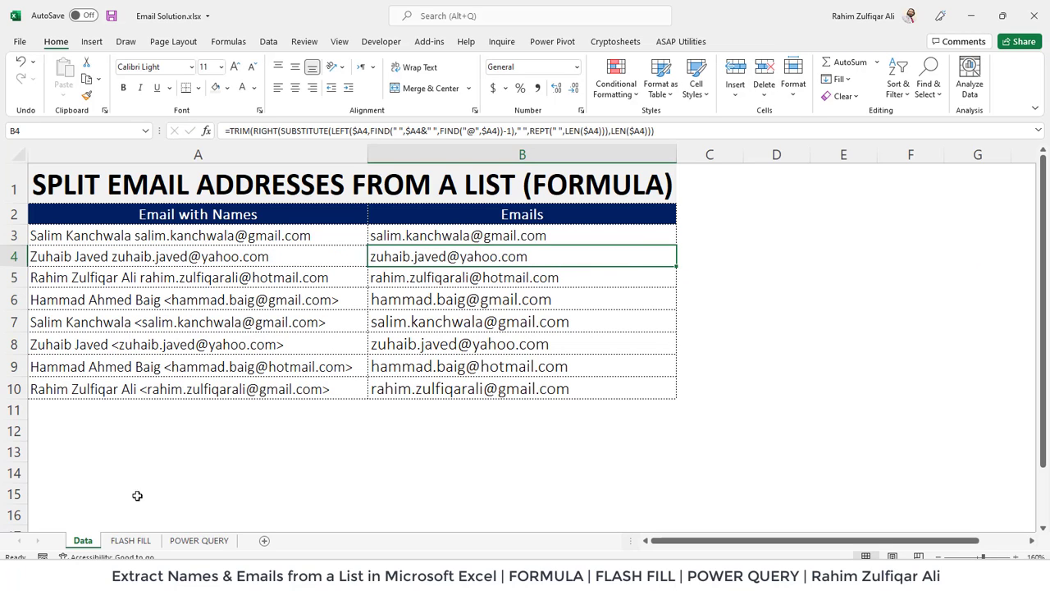
{"action": "left_click_drag", "start_coordinate": [403, 235], "coordinate": [399, 389]}
On the FLASH FILL sheet, enter A3's e-mail address in B3 as the example, then select B3:B10.
{"action": "left_click", "coordinate": [143, 539]}
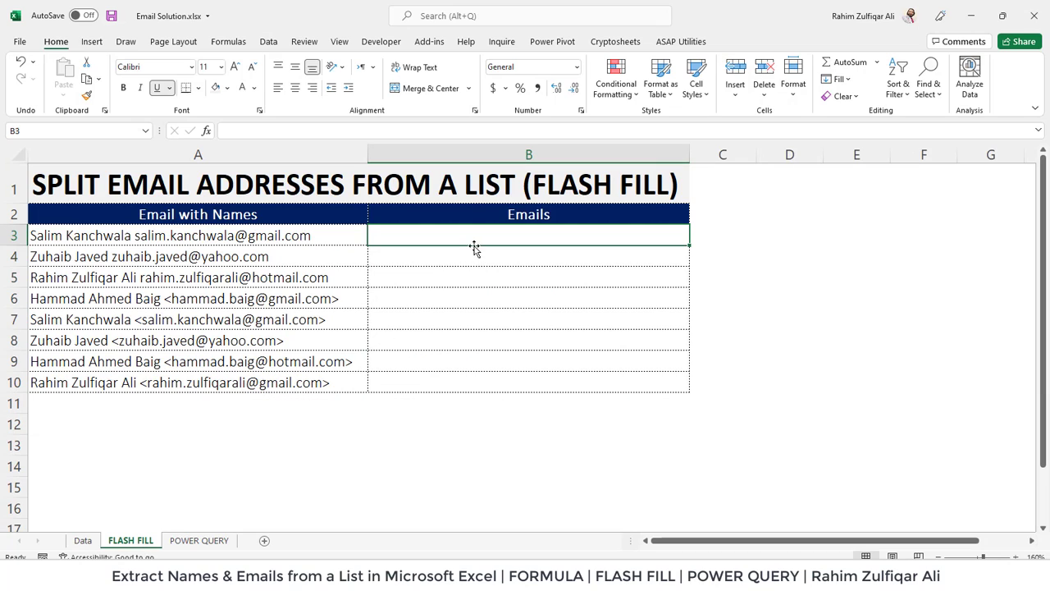
{"action": "left_click_drag", "start_coordinate": [347, 234], "coordinate": [286, 380]}
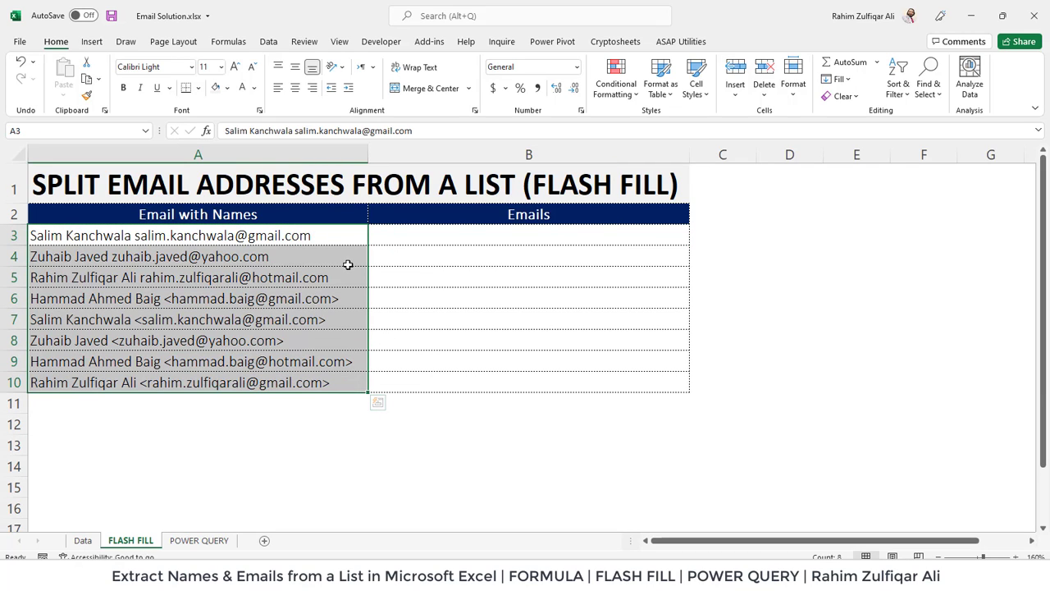
{"action": "left_click", "coordinate": [404, 235]}
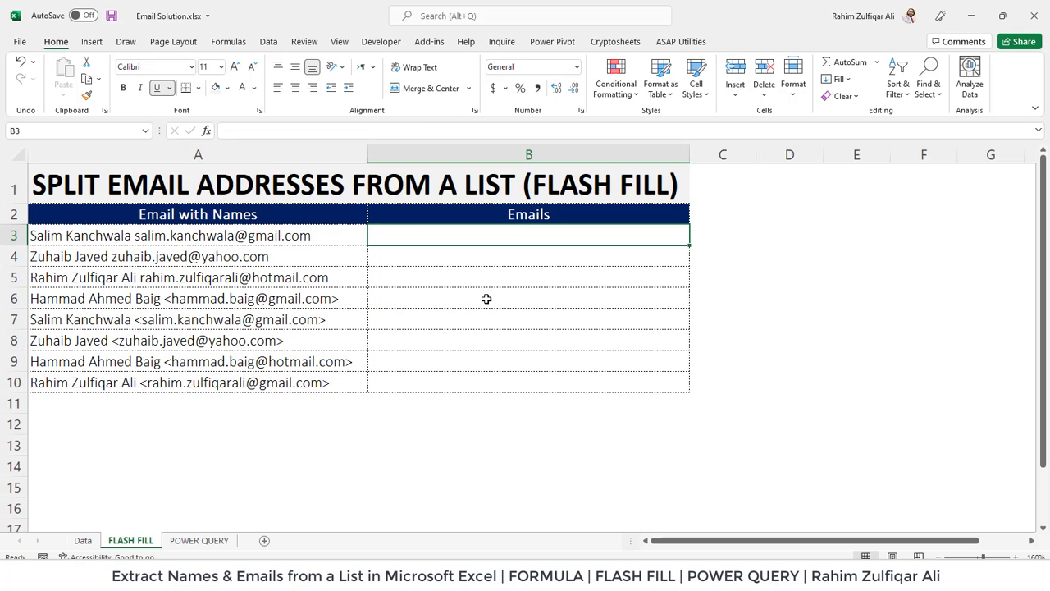
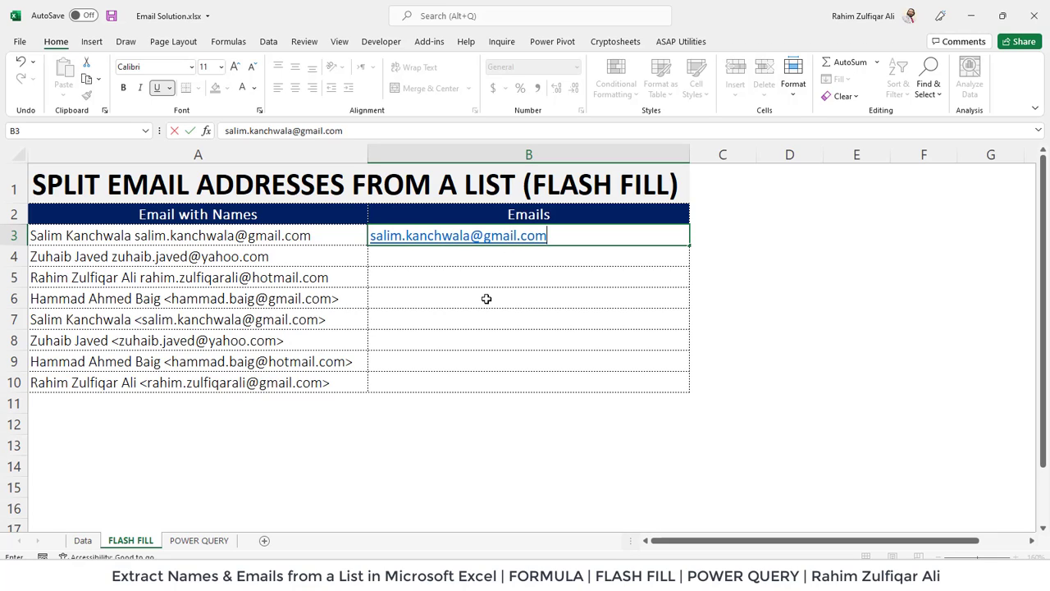
{"action": "key", "text": "Return"}
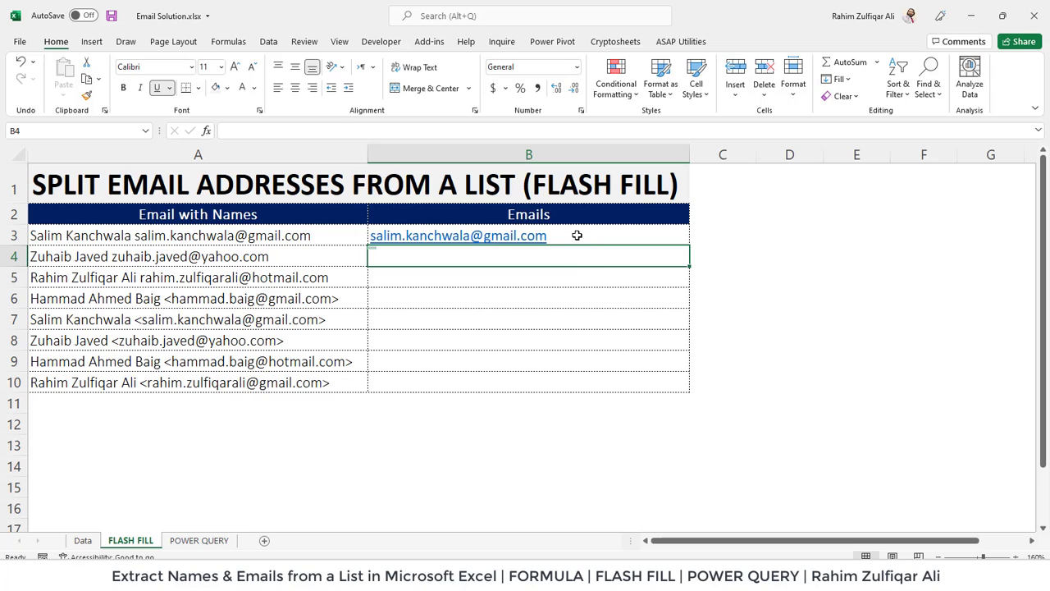
{"action": "left_click", "coordinate": [577, 234]}
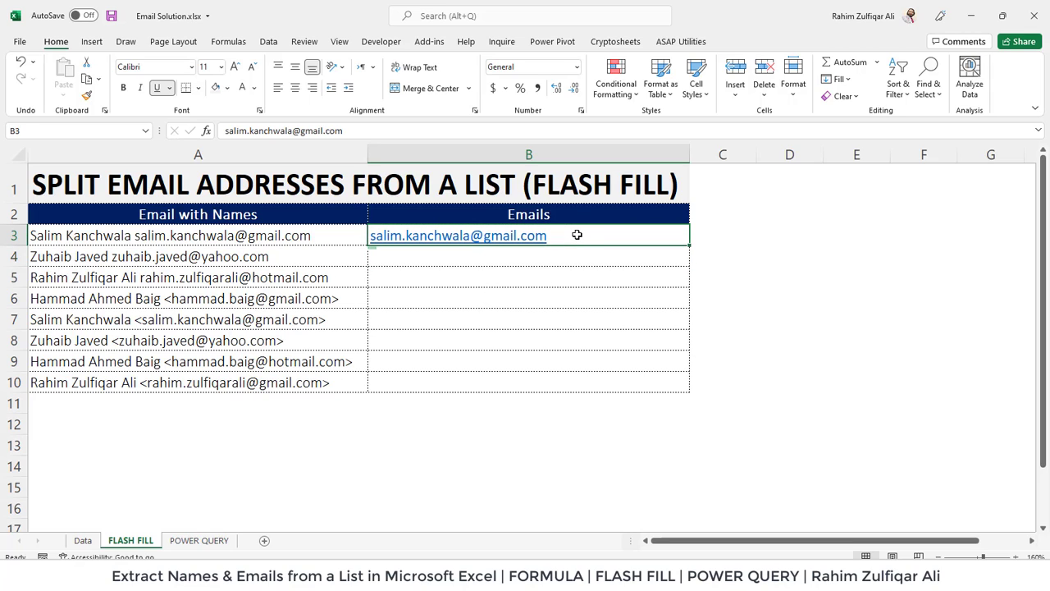
{"action": "left_click_drag", "start_coordinate": [576, 235], "coordinate": [562, 381]}
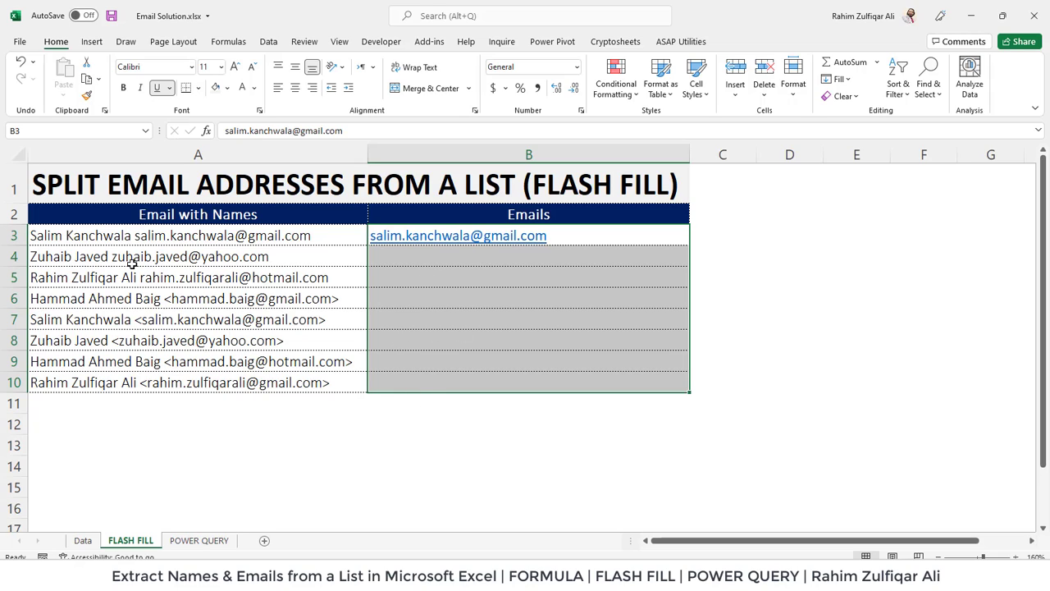
Run Flash Fill from the Data tab to fill B4:B10 from the B3 example.
{"action": "left_click", "coordinate": [267, 42]}
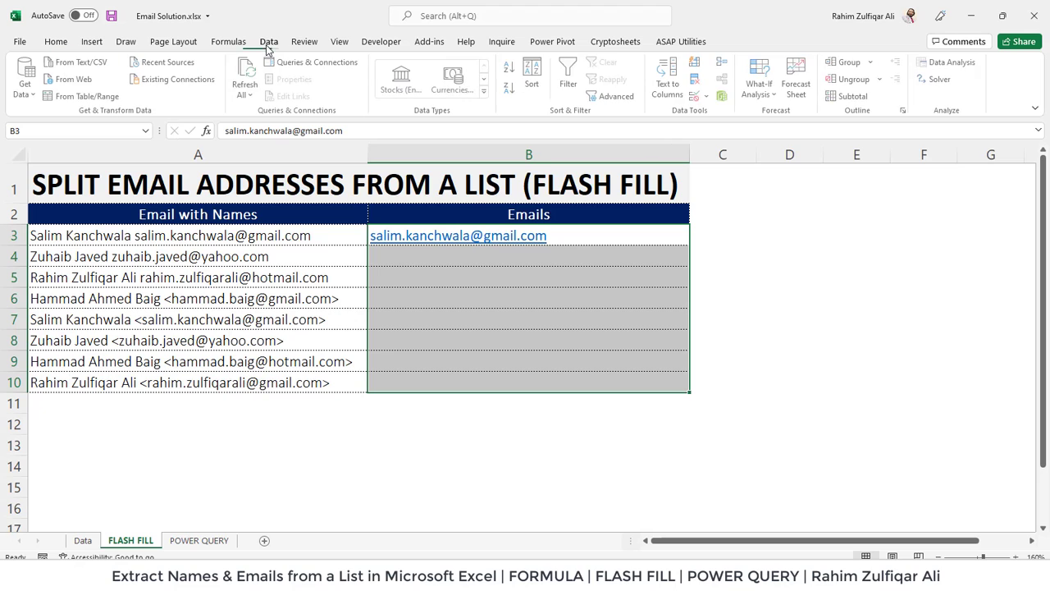
{"action": "left_click", "coordinate": [698, 64]}
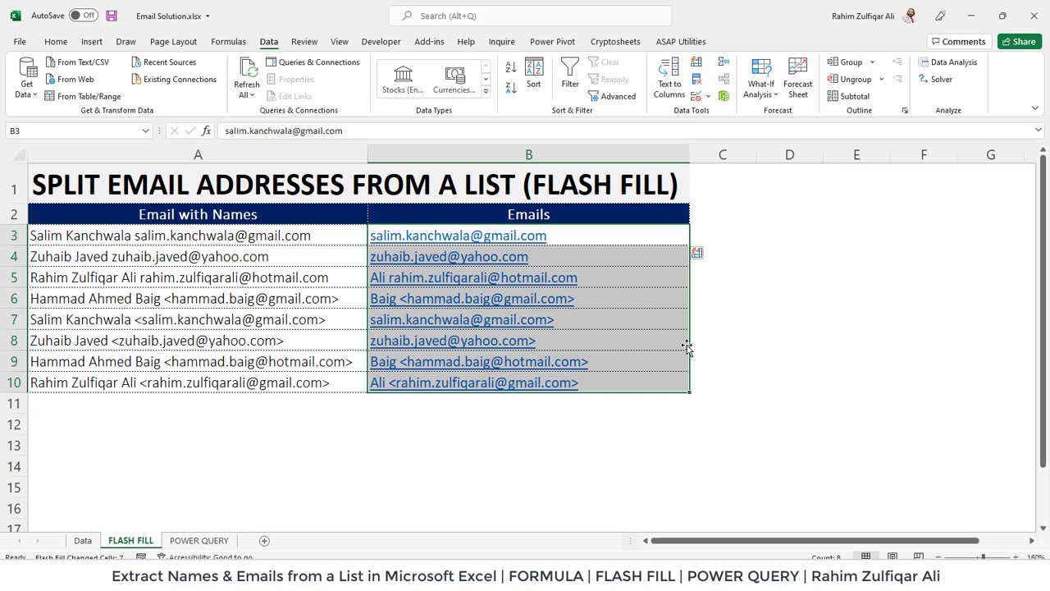
{"action": "left_click", "coordinate": [599, 236]}
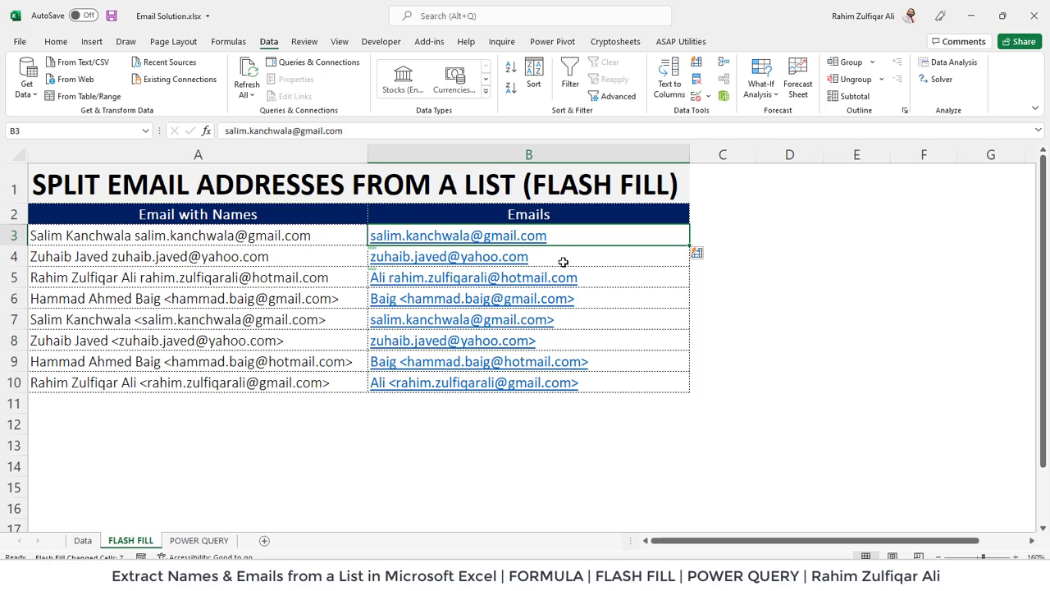
Check the filled results in B4 to B10, spotting the faulty entries in B5, B6 and B9.
{"action": "left_click", "coordinate": [564, 262]}
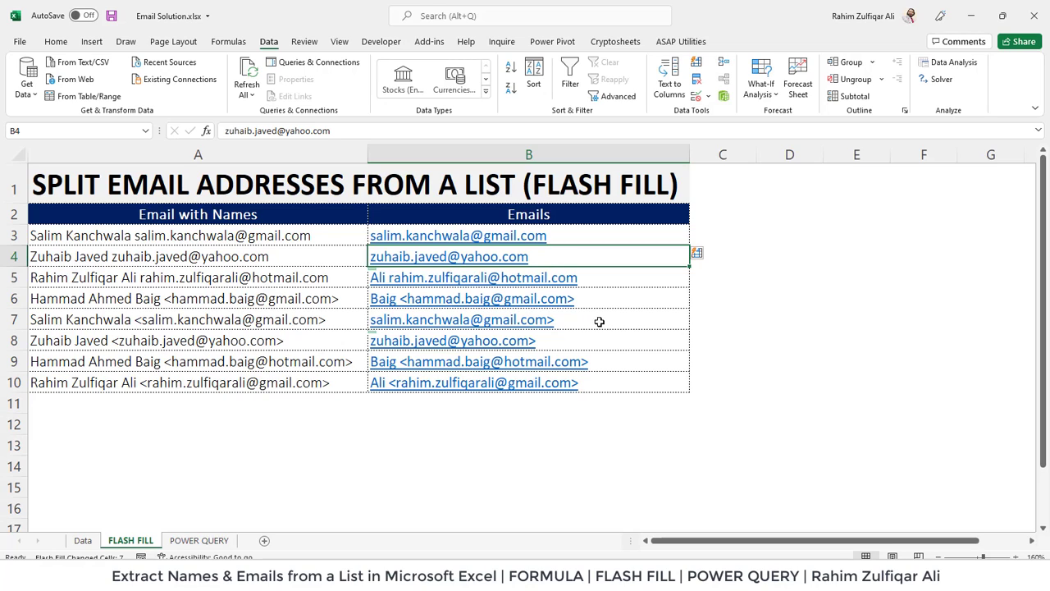
{"action": "left_click", "coordinate": [596, 320]}
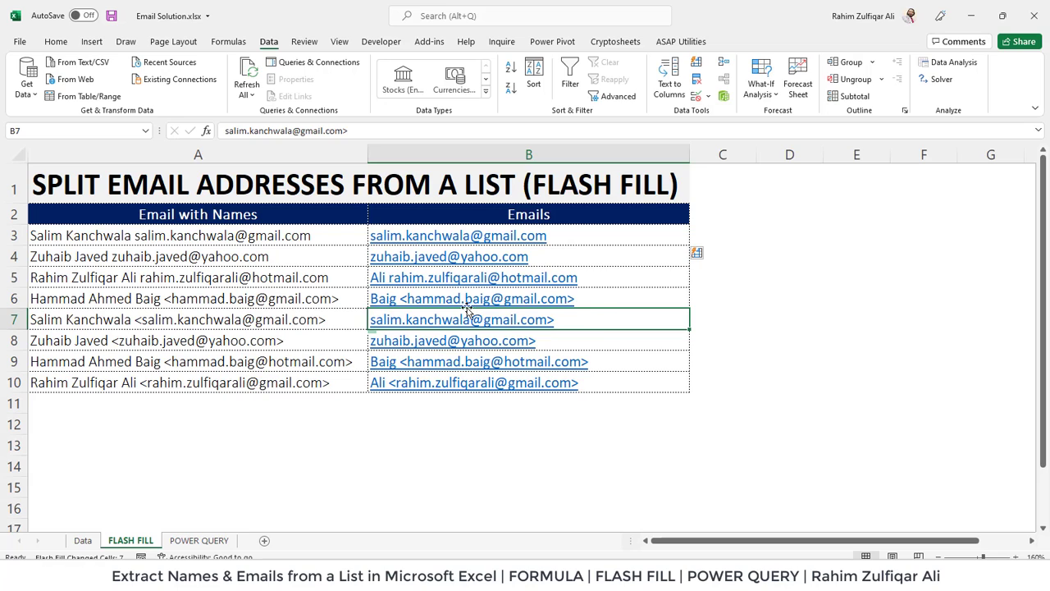
{"action": "left_click", "coordinate": [600, 297]}
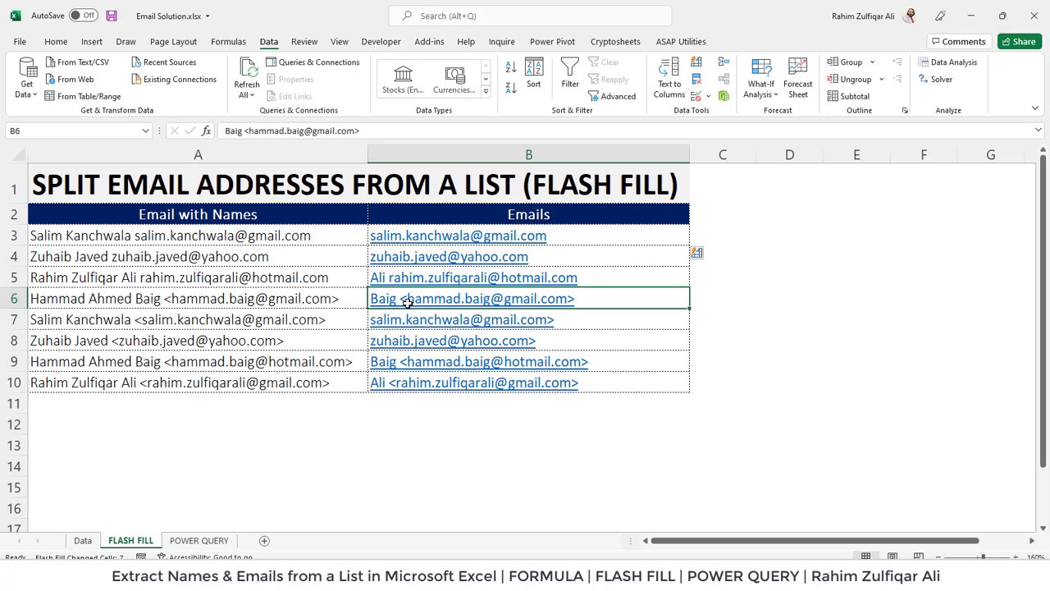
{"action": "left_click", "coordinate": [619, 368]}
{"action": "left_click", "coordinate": [596, 386]}
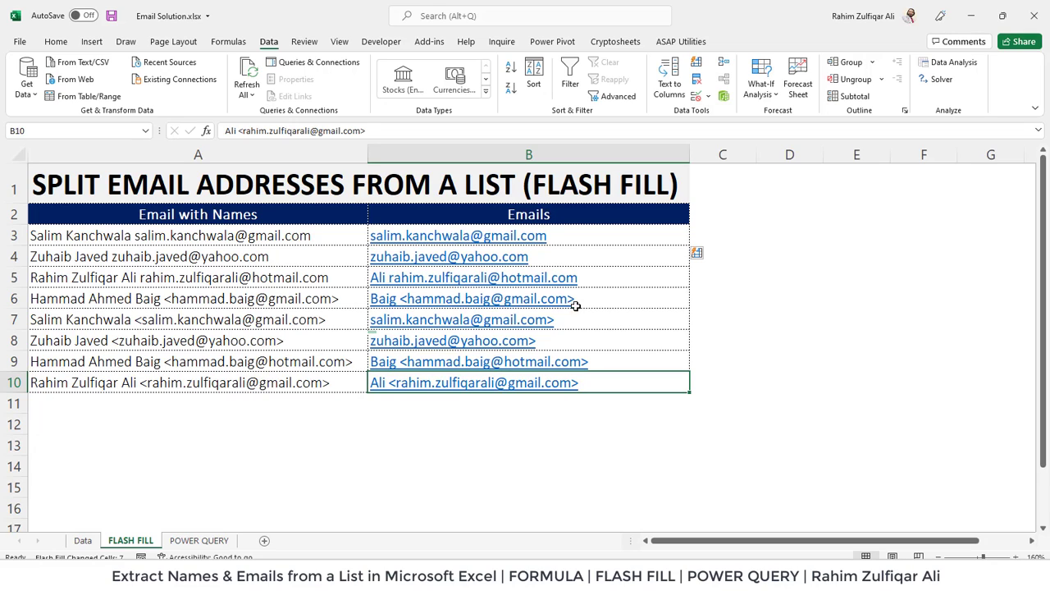
{"action": "key", "text": "Up"}
{"action": "key", "text": "Up"}
{"action": "key", "text": "Up"}
{"action": "key", "text": "Up"}
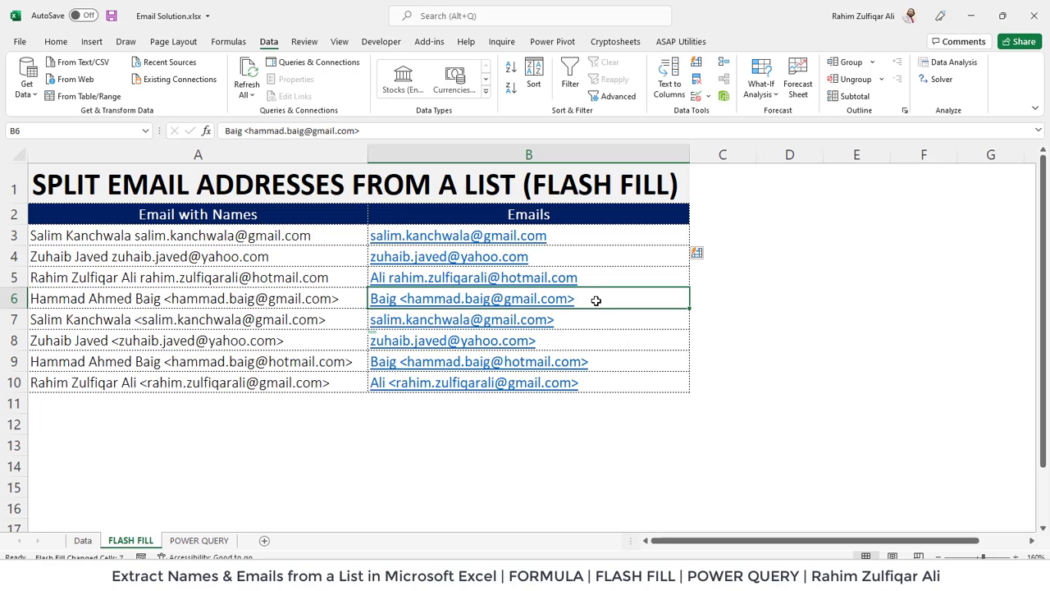
{"action": "key", "text": "Up"}
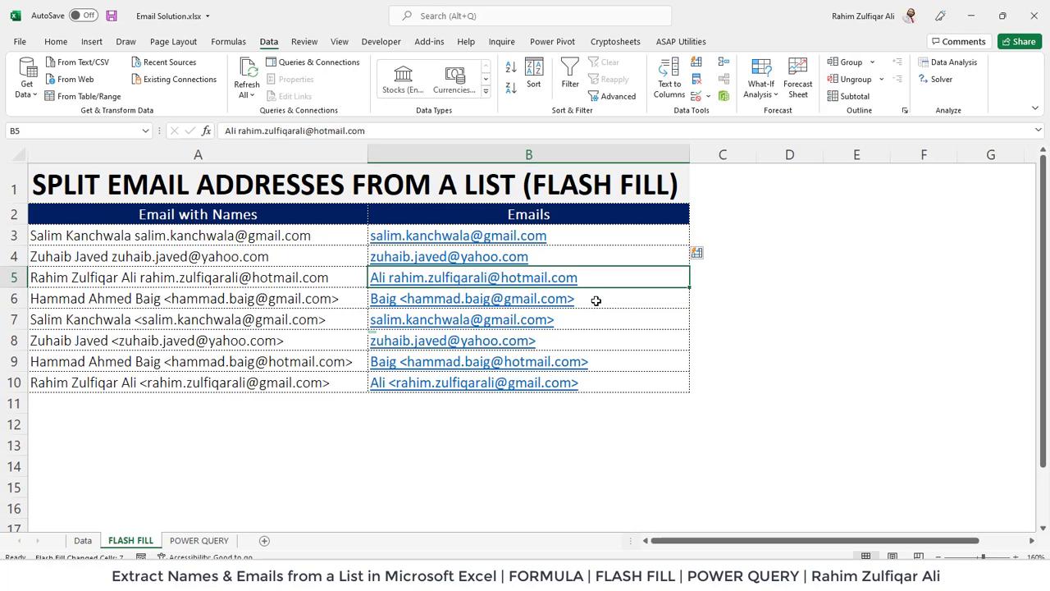
Retype the clean e-mail addresses in B5 and B6 so Flash Fill corrects the remaining rows.
{"action": "key", "text": "BackSpace"}
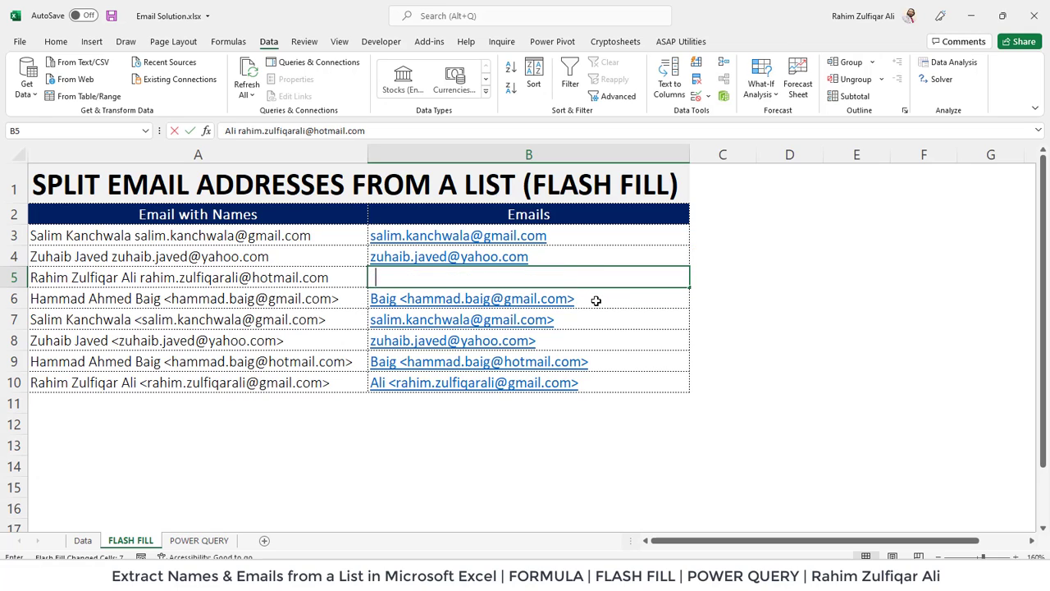
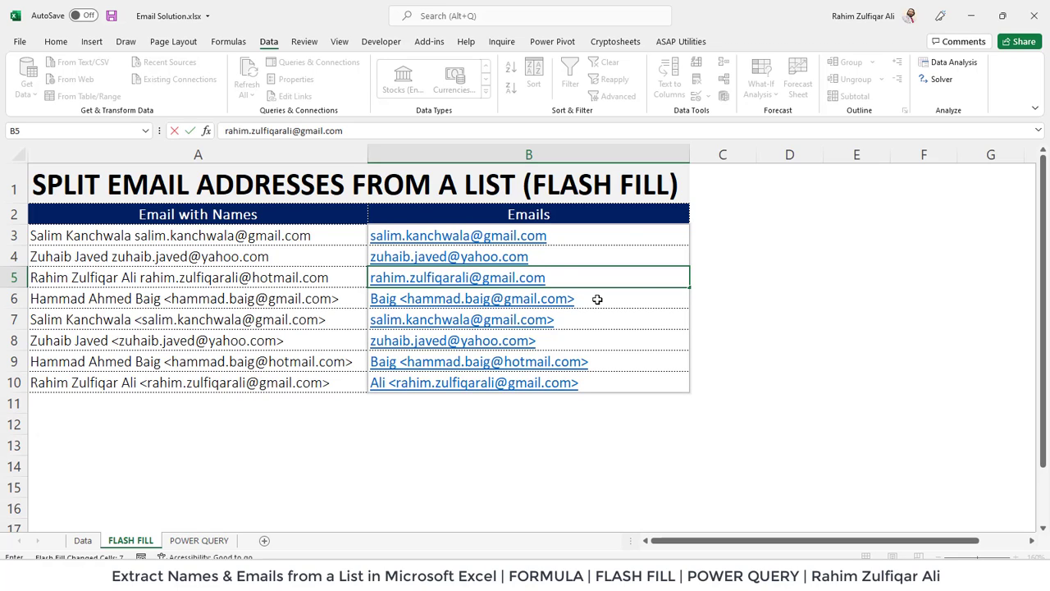
{"action": "key", "text": "Return"}
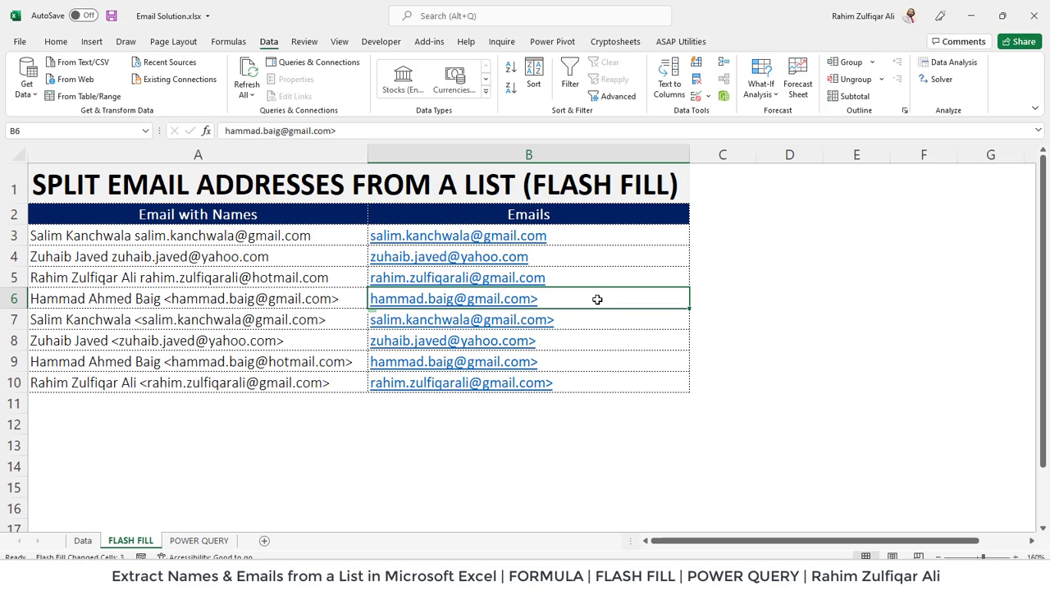
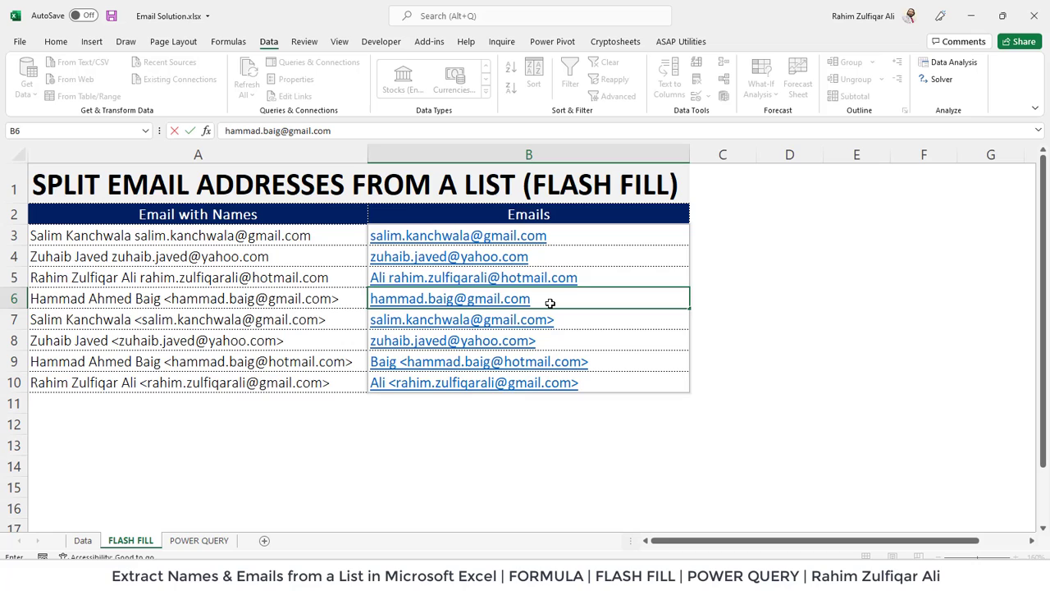
{"action": "key", "text": "Return"}
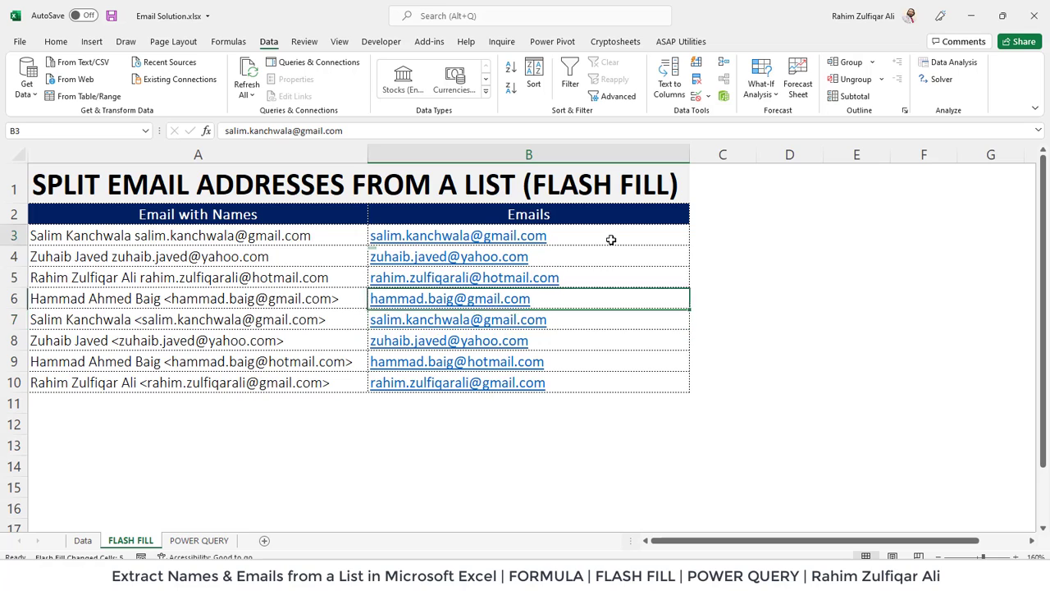
{"action": "left_click_drag", "start_coordinate": [610, 239], "coordinate": [595, 380]}
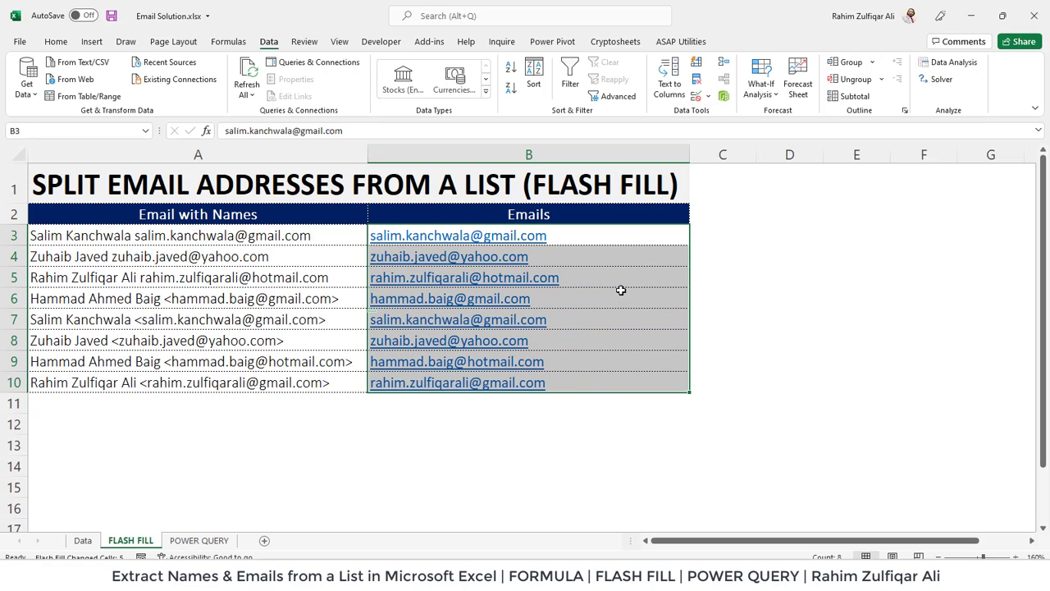
{"action": "left_click", "coordinate": [632, 302]}
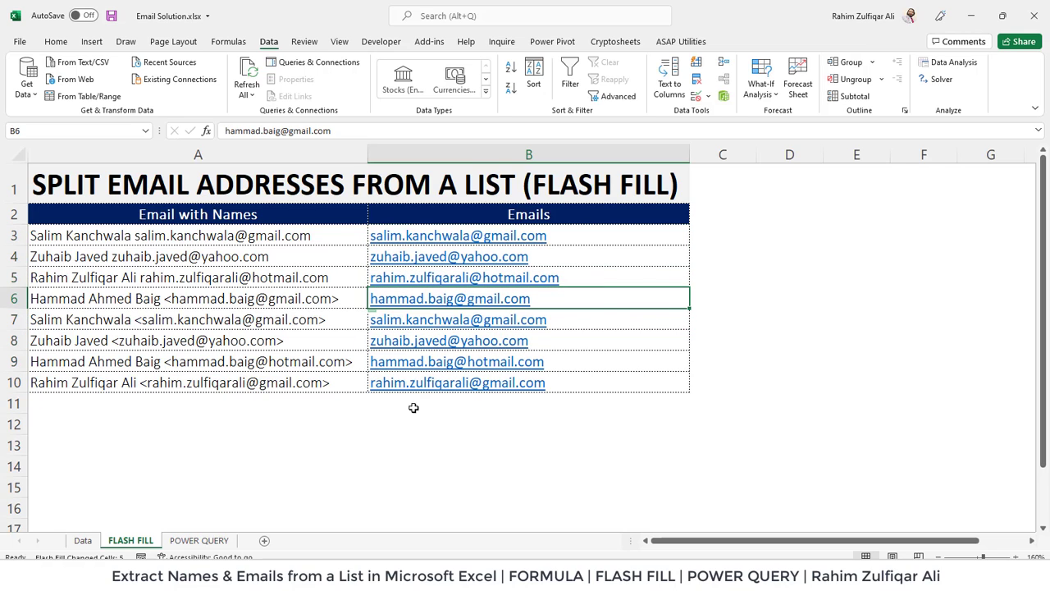
{"action": "left_click", "coordinate": [83, 541]}
{"action": "left_click", "coordinate": [501, 316]}
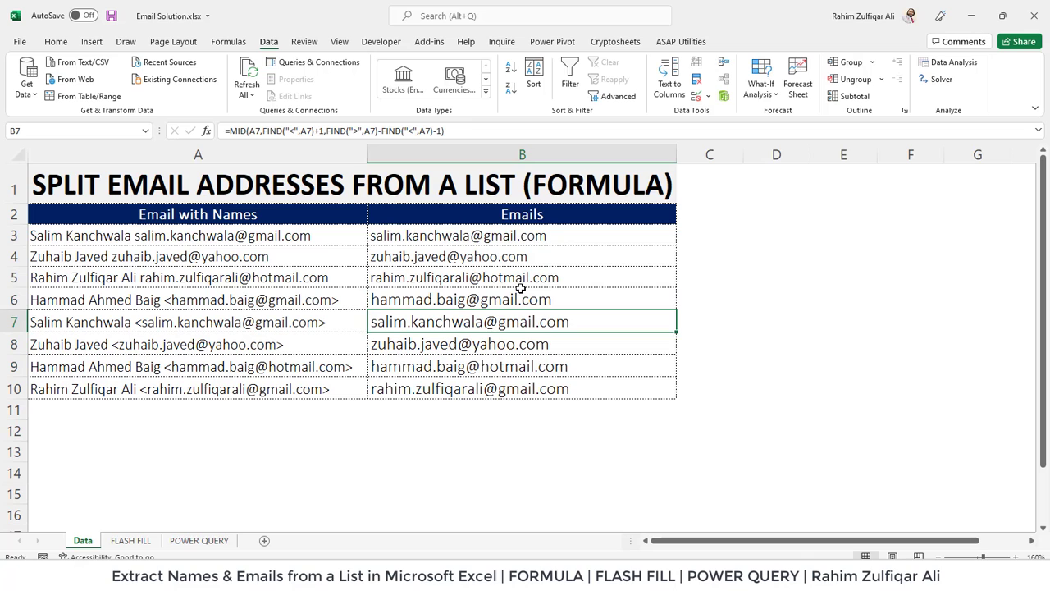
{"action": "double_click", "coordinate": [527, 235]}
{"action": "key", "text": "Escape"}
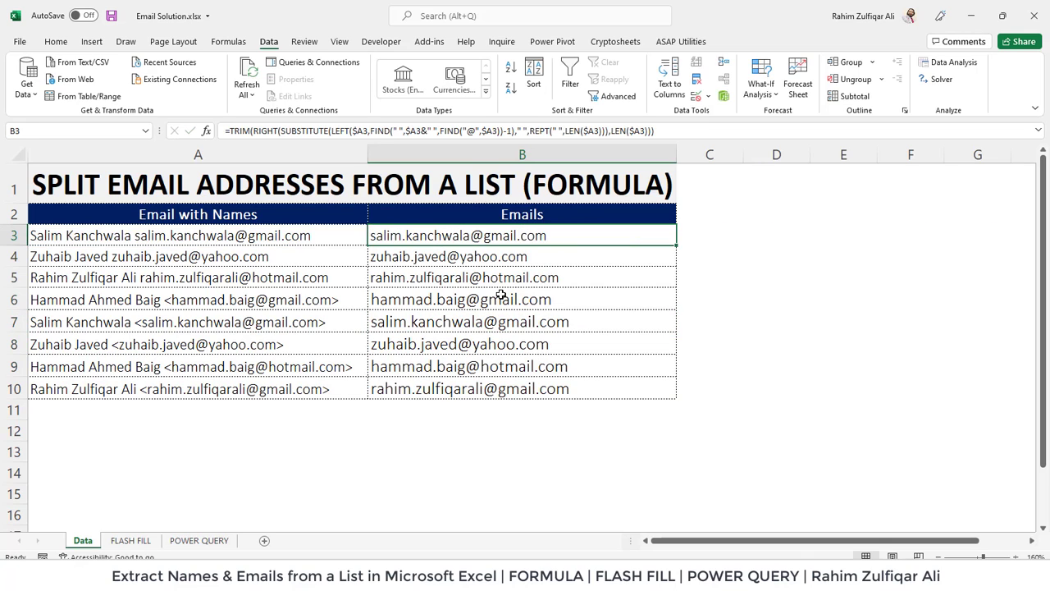
{"action": "double_click", "coordinate": [499, 300]}
{"action": "key", "text": "Escape"}
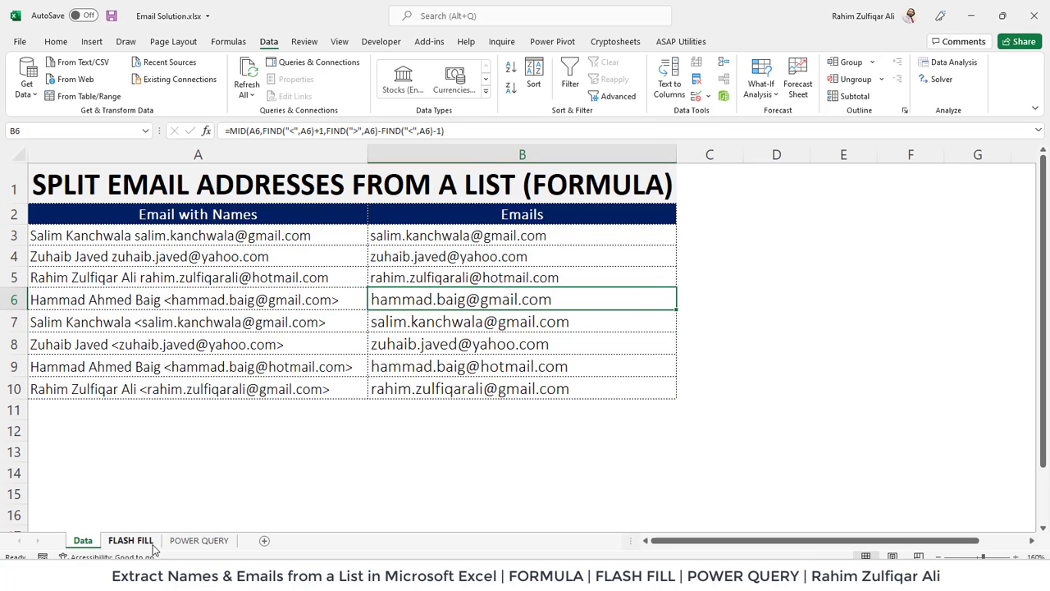
{"action": "left_click", "coordinate": [144, 542]}
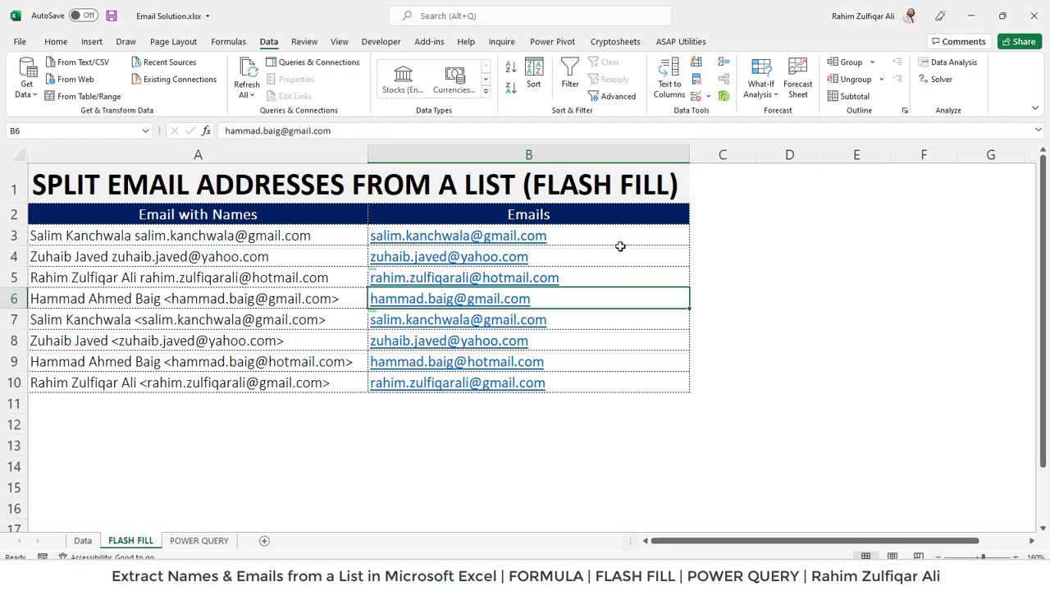
{"action": "left_click_drag", "start_coordinate": [619, 243], "coordinate": [604, 383]}
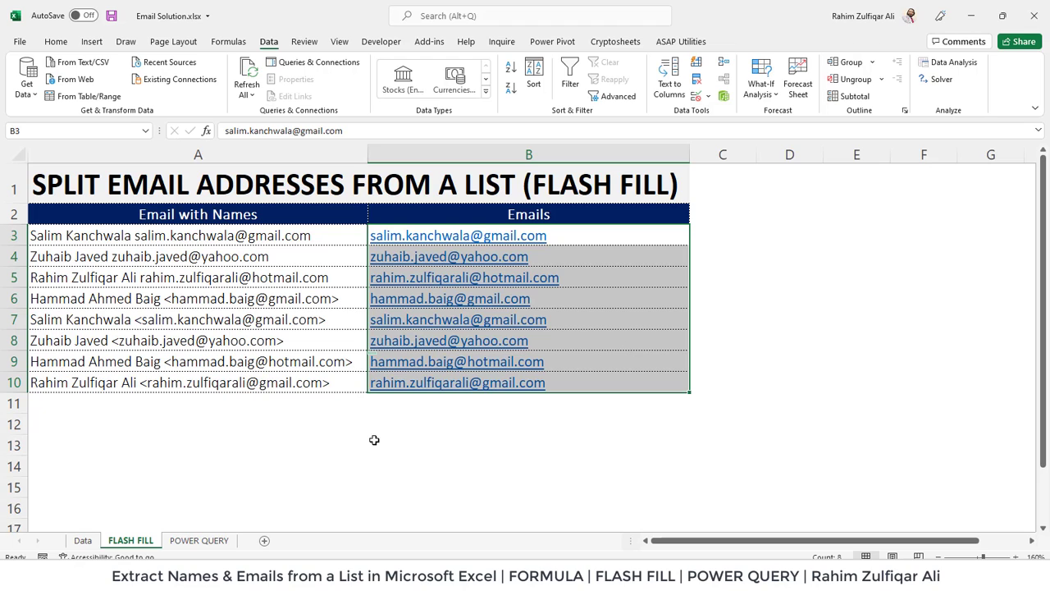
{"action": "left_click", "coordinate": [639, 277]}
{"action": "left_click", "coordinate": [641, 258]}
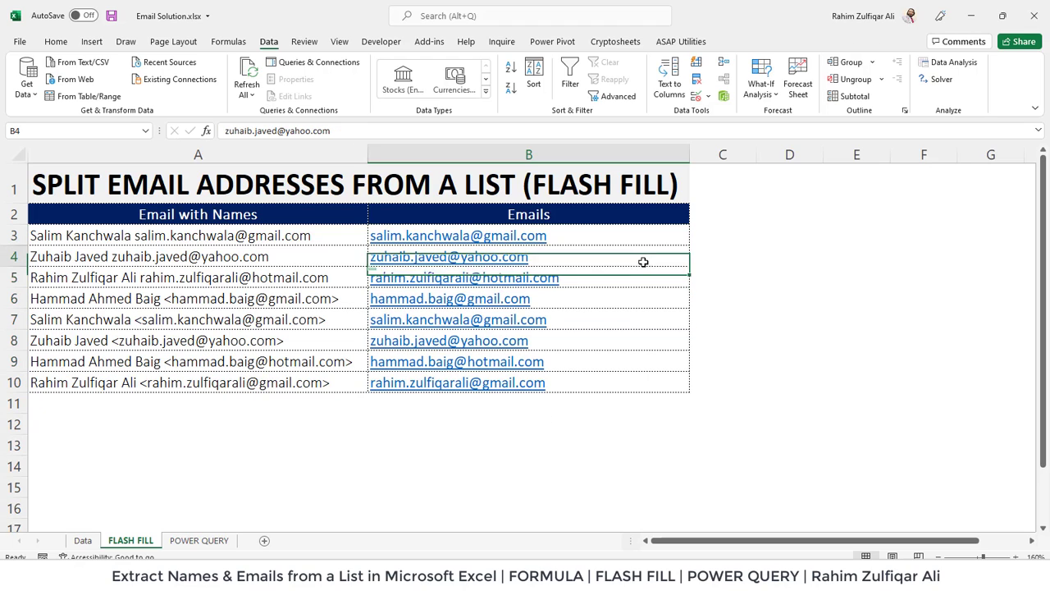
Add the header 'Names' in C2.
{"action": "left_click", "coordinate": [720, 215]}
{"action": "type", "text": "Names"}
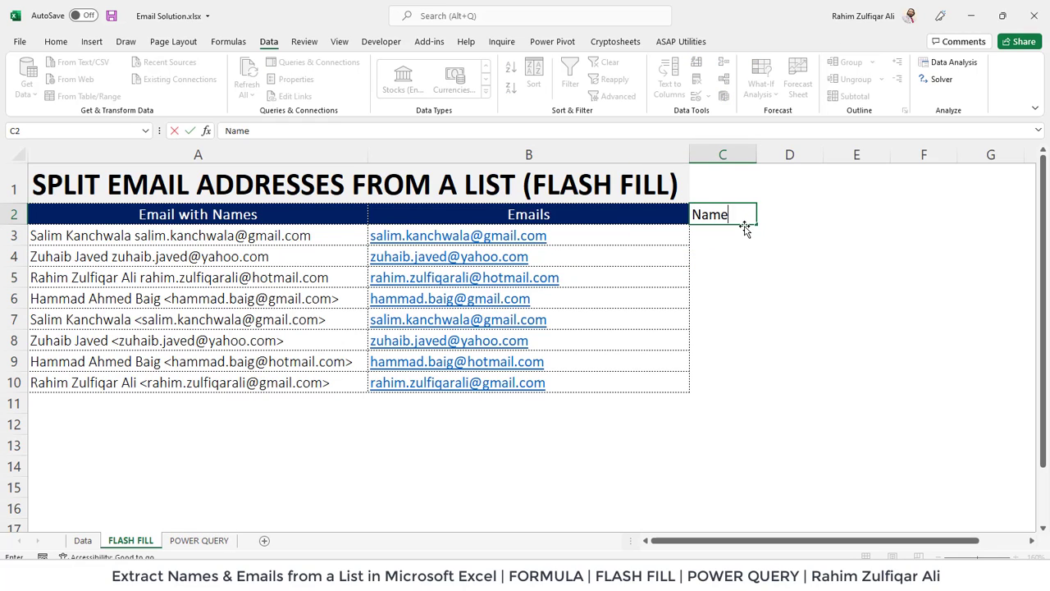
{"action": "key", "text": "Return"}
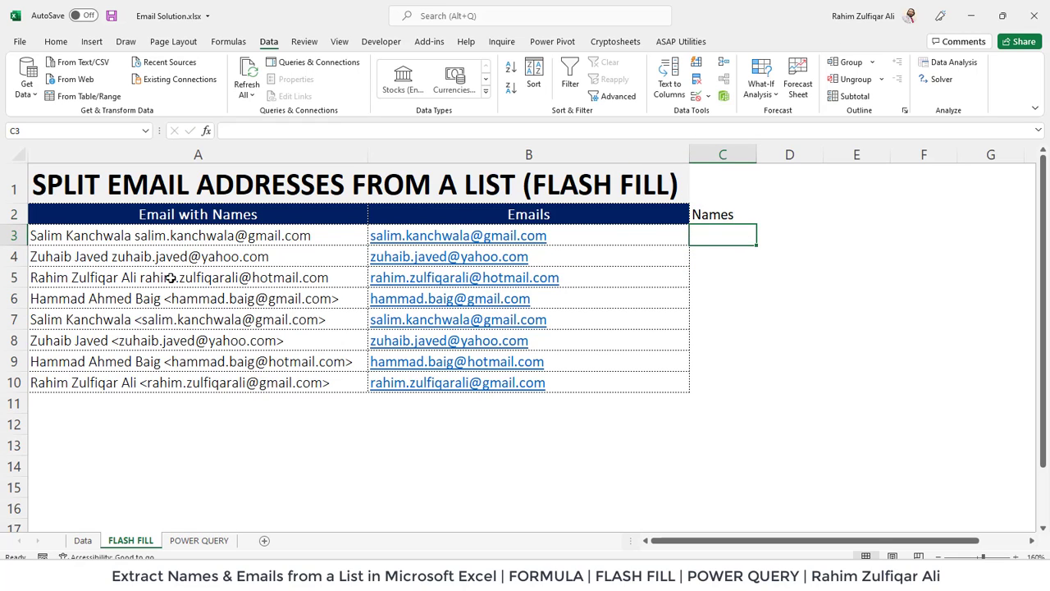
Enter the first person's full name in C3 and Flash Fill C4:C10, checking the shortened C5.
{"action": "left_click", "coordinate": [116, 237]}
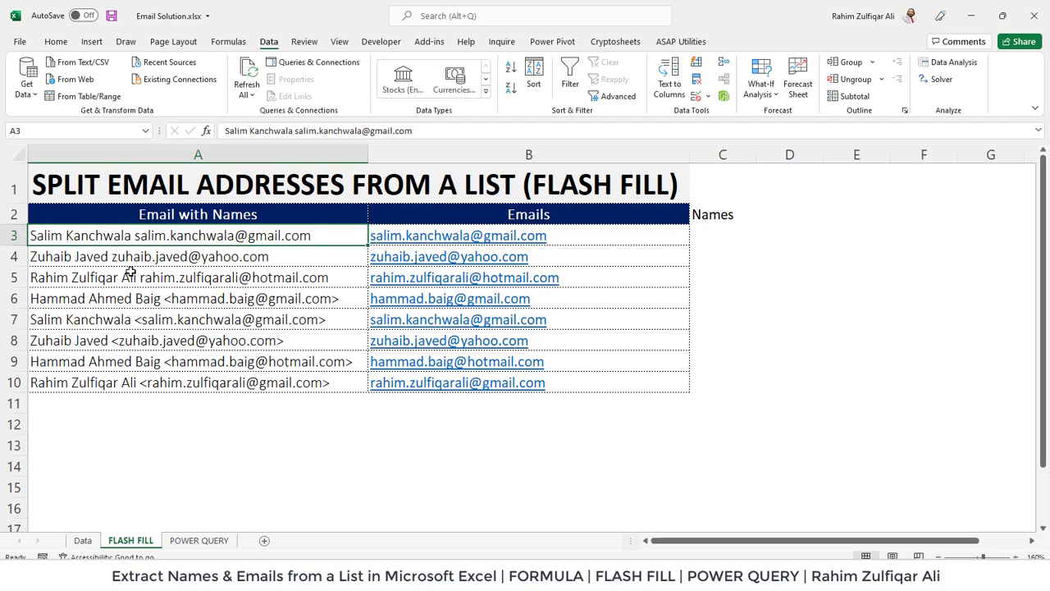
{"action": "left_click", "coordinate": [102, 281]}
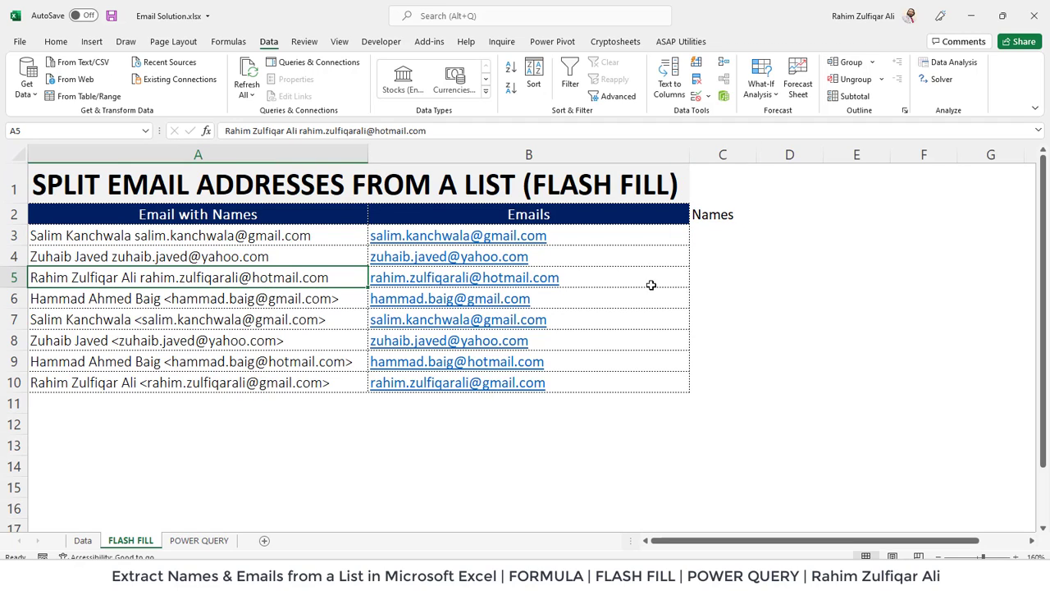
{"action": "left_click", "coordinate": [722, 235]}
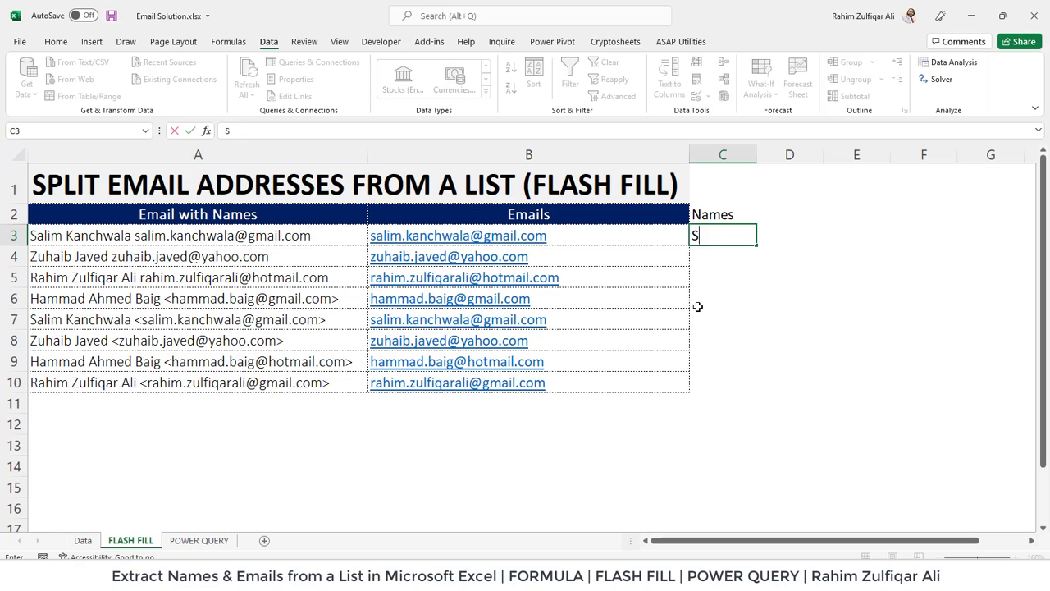
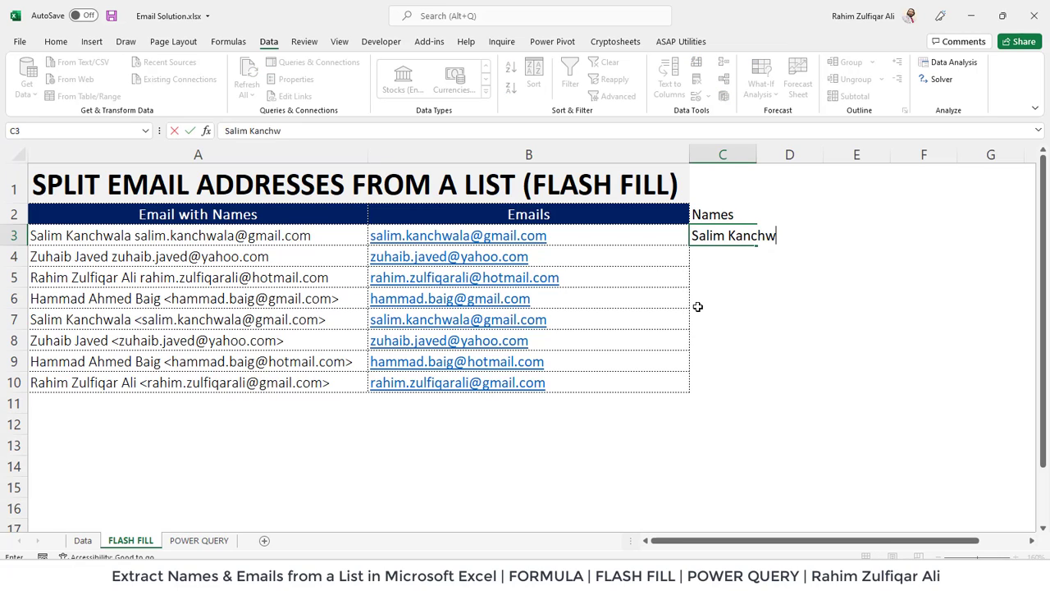
{"action": "key", "text": "shift+Down"}
{"action": "key", "text": "shift+Down"}
{"action": "key", "text": "shift+Down"}
{"action": "key", "text": "shift+Down"}
{"action": "key", "text": "shift+Down"}
{"action": "key", "text": "shift+Down"}
{"action": "key", "text": "shift+Down"}
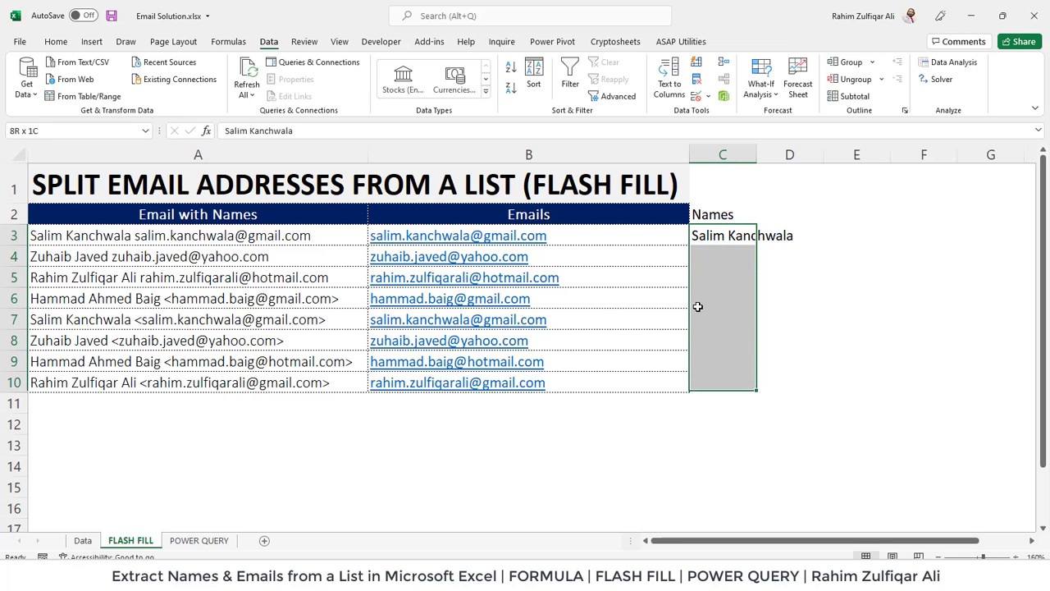
{"action": "left_click", "coordinate": [696, 64]}
{"action": "left_click", "coordinate": [706, 276]}
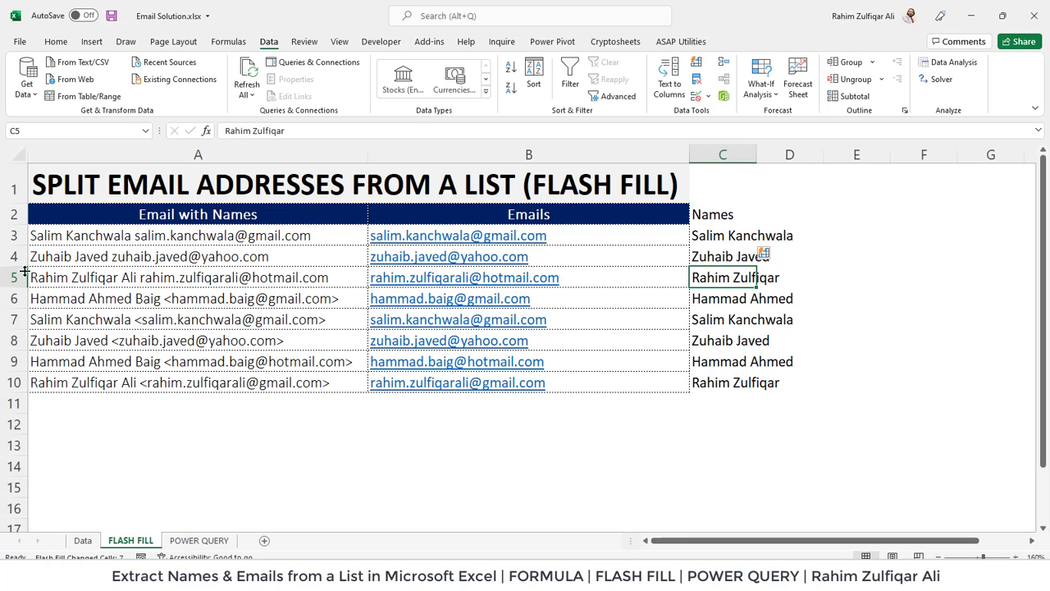
Append the missing last words to C5's name so Flash Fill completes the other three-word names.
{"action": "left_click", "coordinate": [51, 276]}
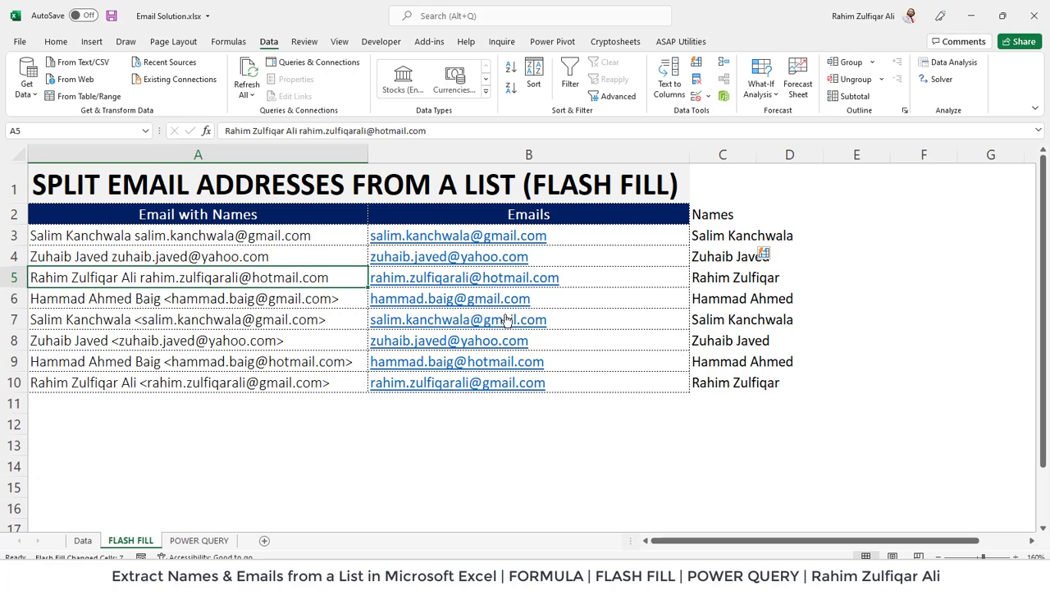
{"action": "left_click", "coordinate": [737, 279]}
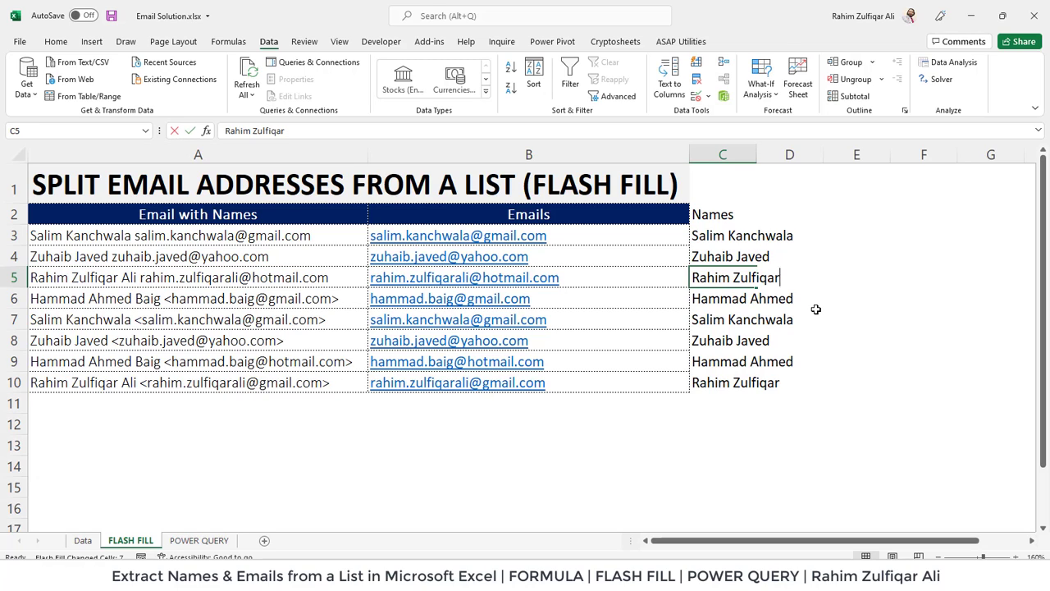
{"action": "key", "text": "F2"}
{"action": "key", "text": "shift+Left"}
{"action": "key", "text": "shift+Left"}
{"action": "key", "text": "shift+Left"}
{"action": "key", "text": "shift+Left"}
{"action": "key", "text": "shift+Left"}
{"action": "key", "text": "shift+Left"}
{"action": "key", "text": "shift+Left"}
{"action": "key", "text": "shift+Right"}
{"action": "key", "text": "shift+Right"}
{"action": "key", "text": "shift+Right"}
{"action": "key", "text": "shift+Right"}
{"action": "key", "text": "shift+Right"}
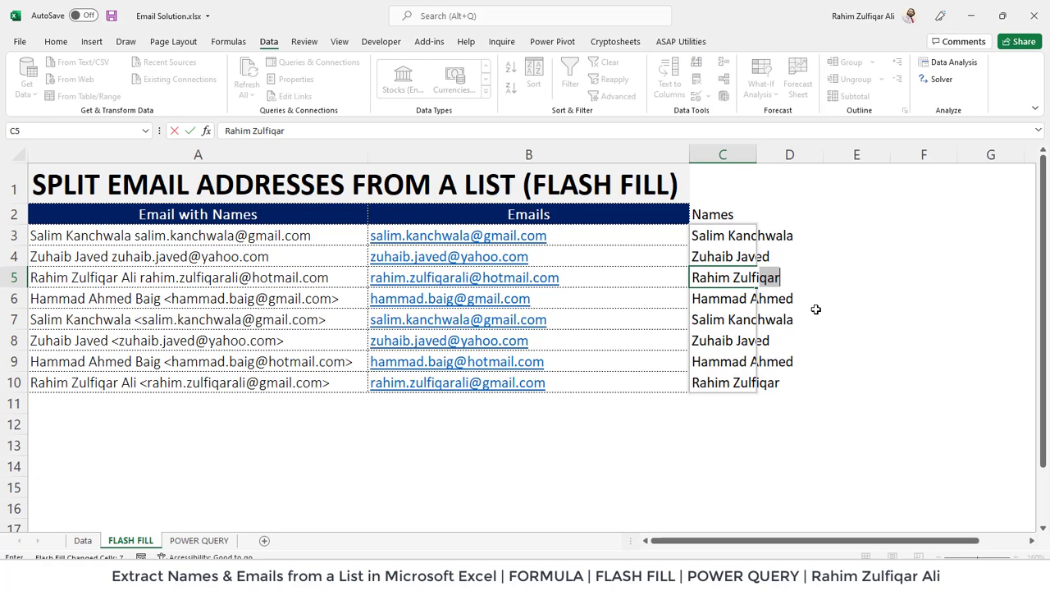
{"action": "type", "text": "Ali"}
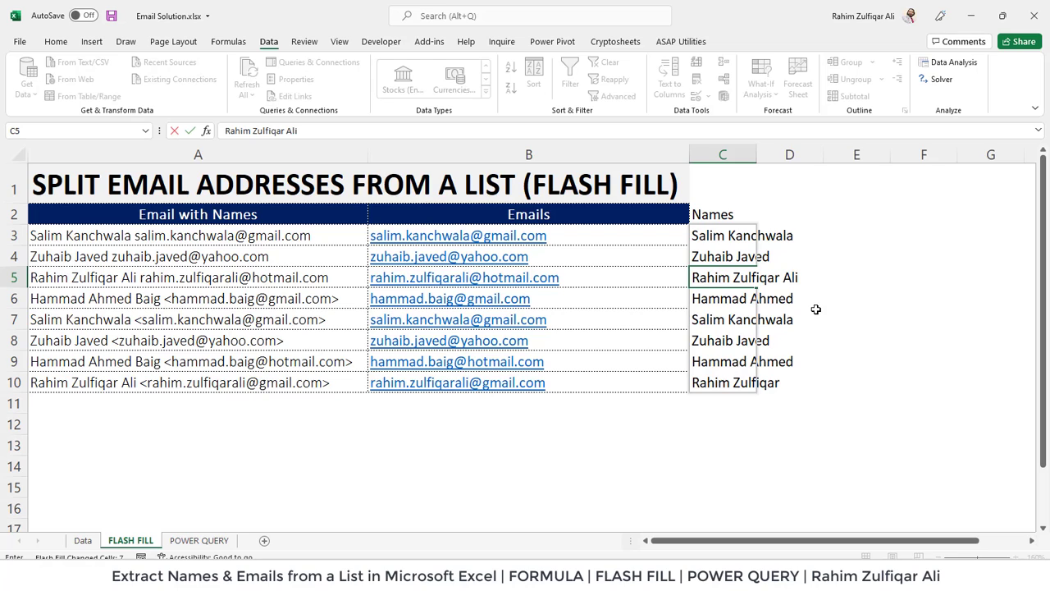
{"action": "type", "text": " Ali"}
{"action": "key", "text": "Return"}
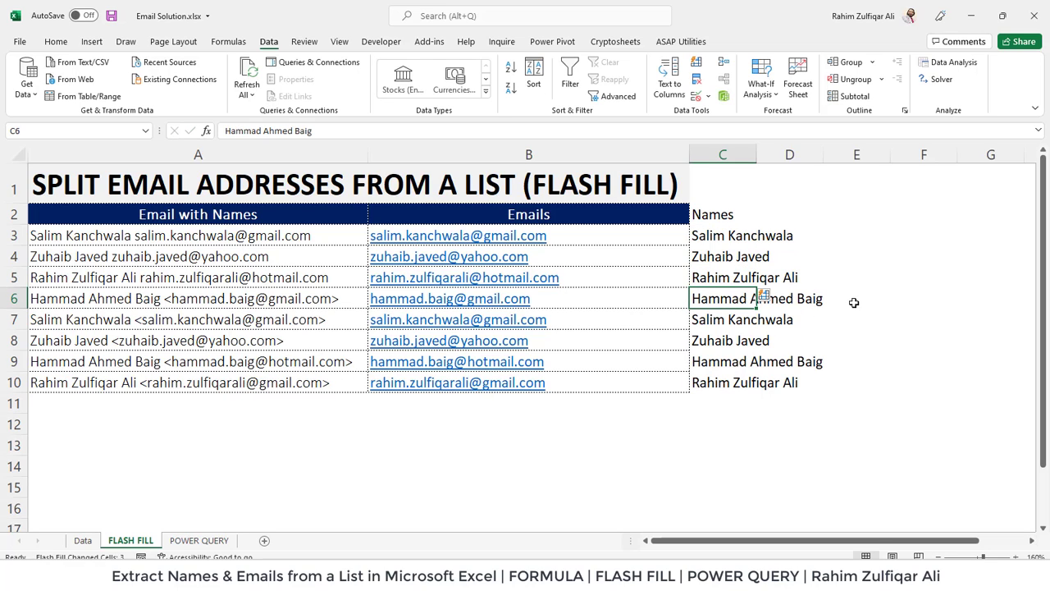
{"action": "left_click", "coordinate": [732, 379]}
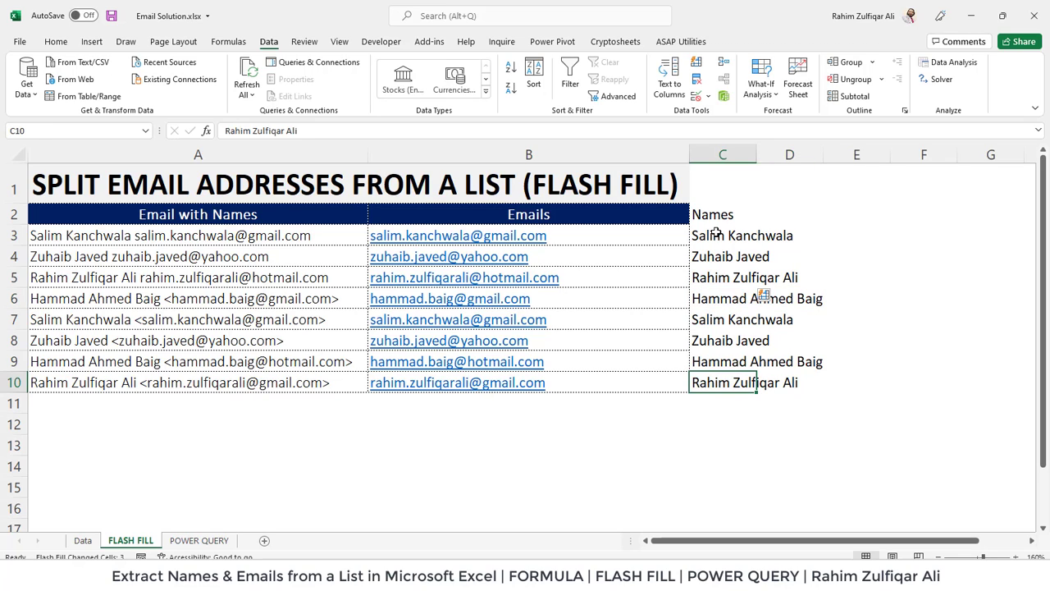
{"action": "left_click_drag", "start_coordinate": [716, 233], "coordinate": [703, 380]}
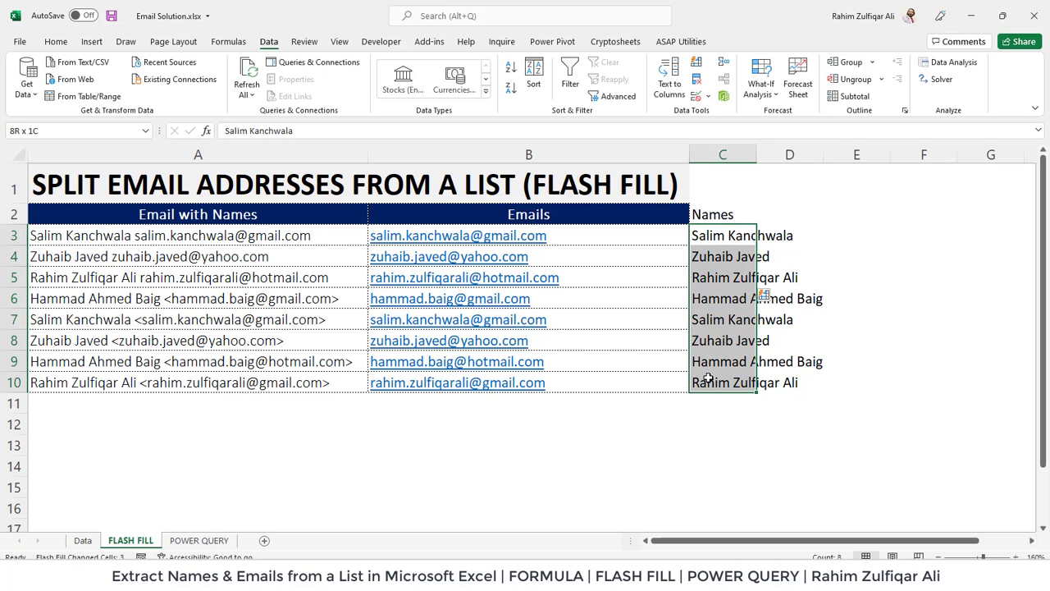
Autofit column C to show the full names and review the completed Names column.
{"action": "left_click", "coordinate": [718, 241]}
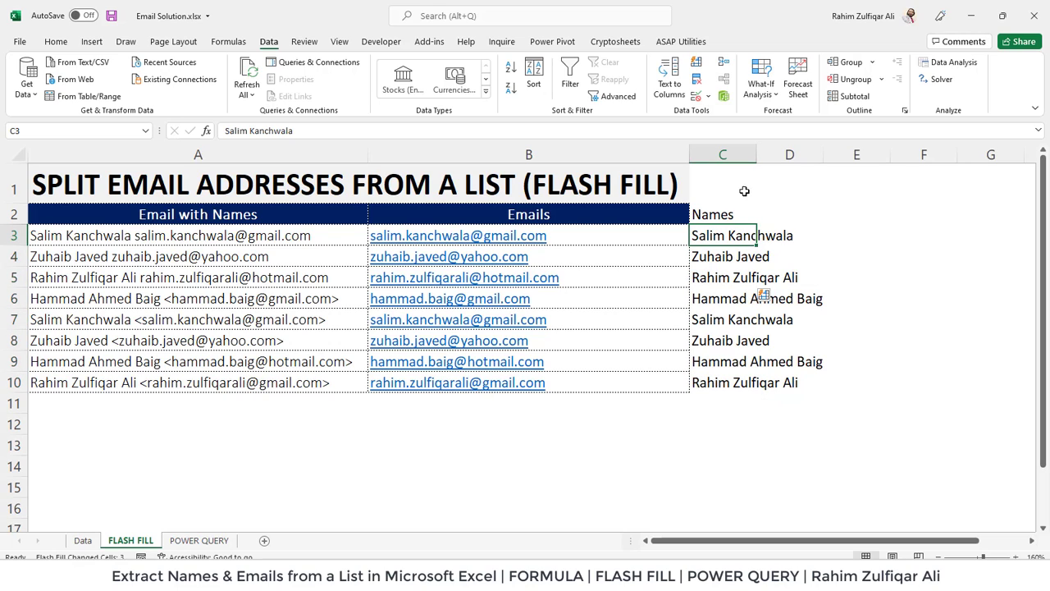
{"action": "double_click", "coordinate": [756, 155]}
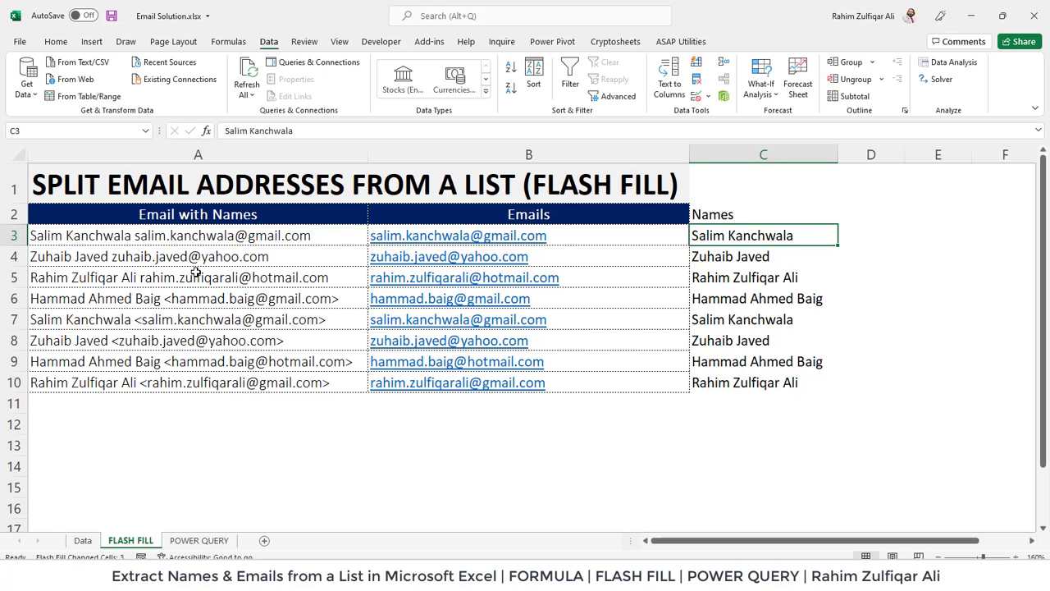
{"action": "left_click_drag", "start_coordinate": [724, 234], "coordinate": [721, 377]}
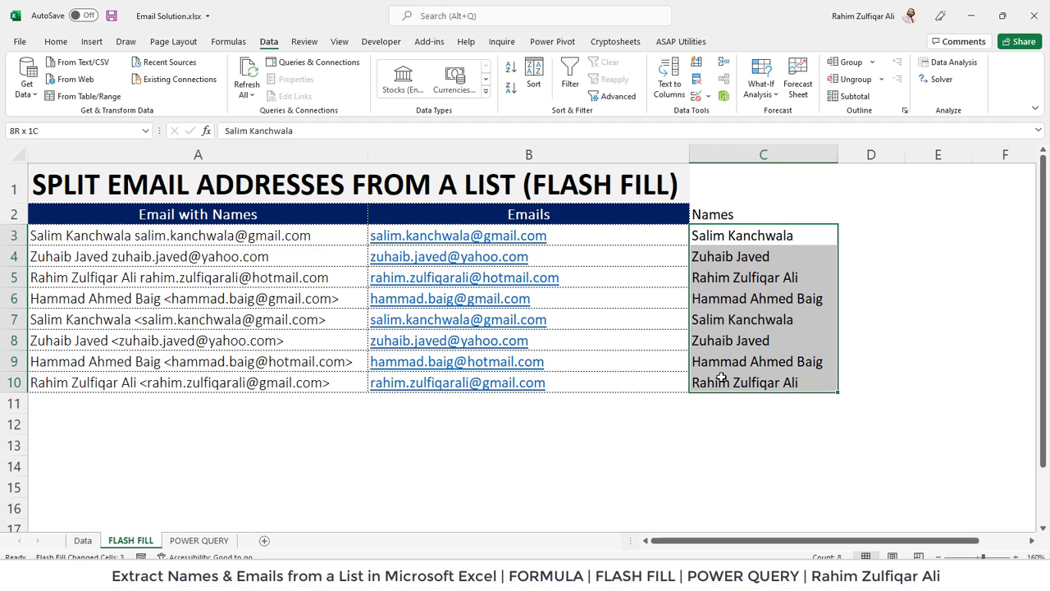
{"action": "left_click", "coordinate": [762, 235]}
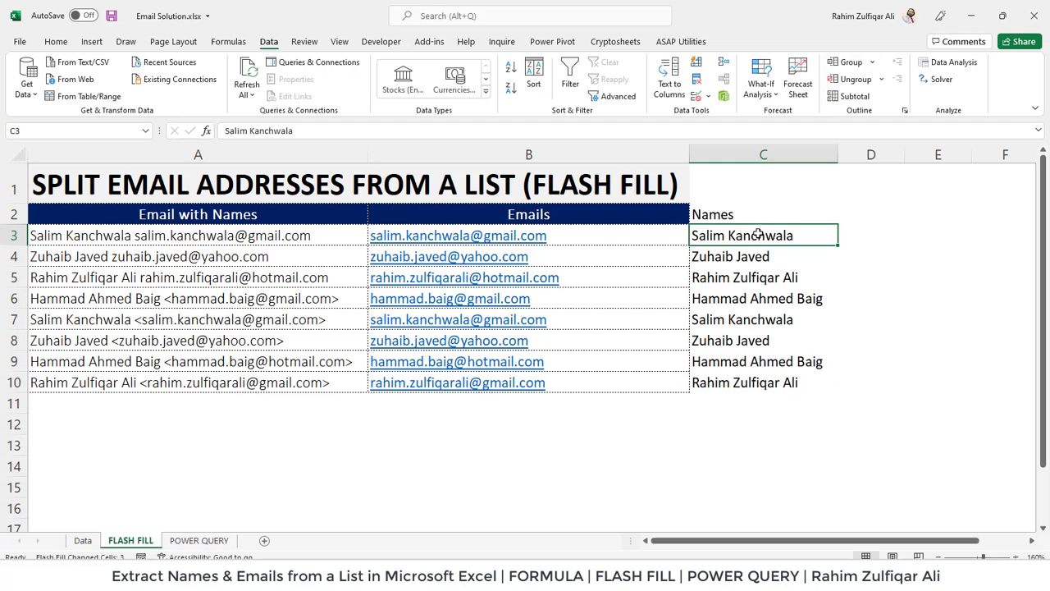
{"action": "left_click", "coordinate": [248, 339]}
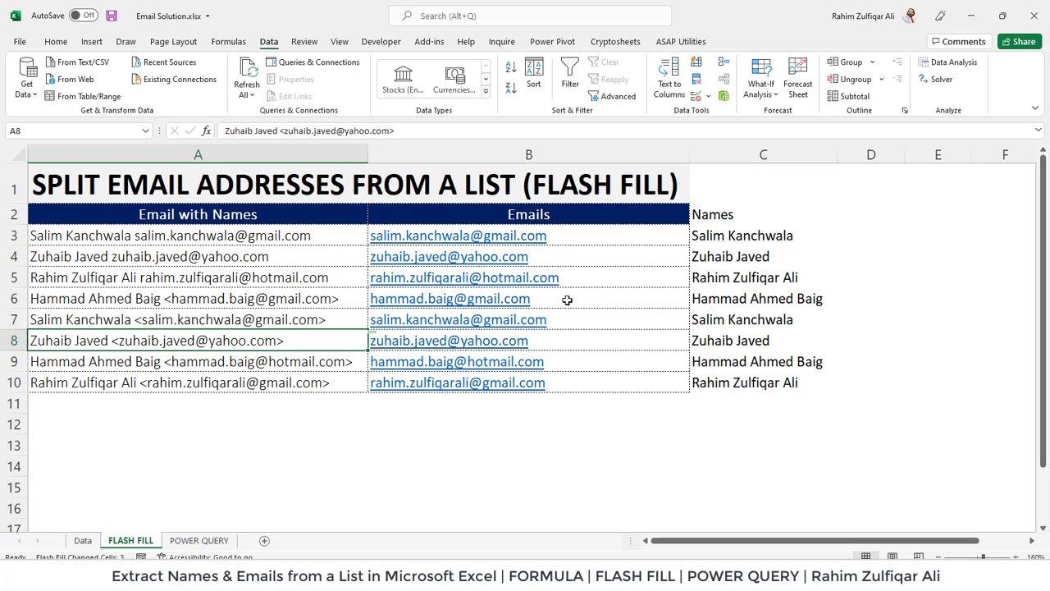
On the POWER QUERY sheet, select a cell inside the Email with Names table with the Data tab showing.
{"action": "left_click", "coordinate": [198, 540]}
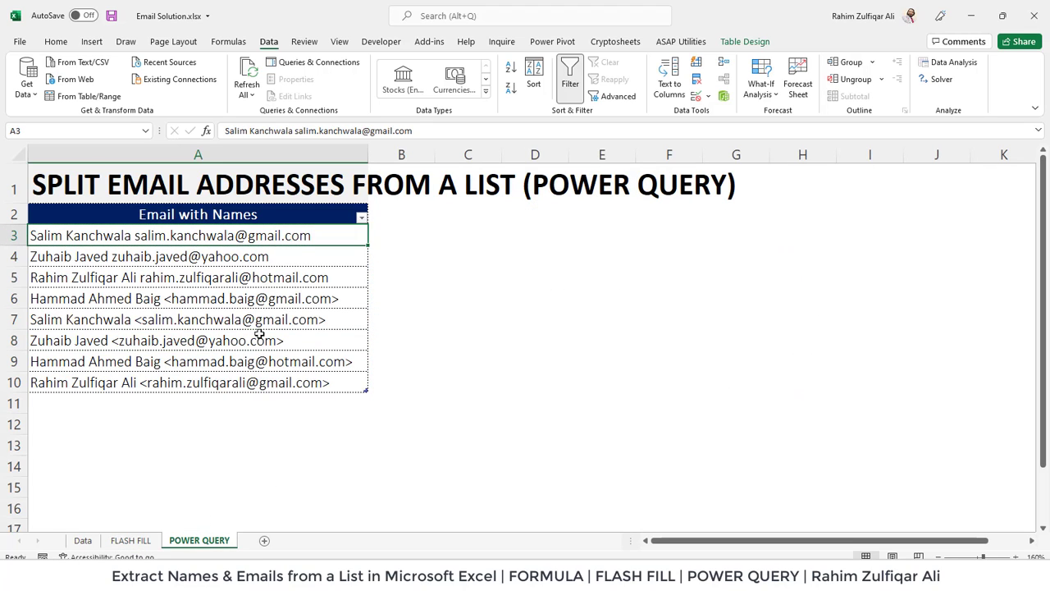
{"action": "left_click", "coordinate": [266, 295]}
{"action": "left_click", "coordinate": [275, 254]}
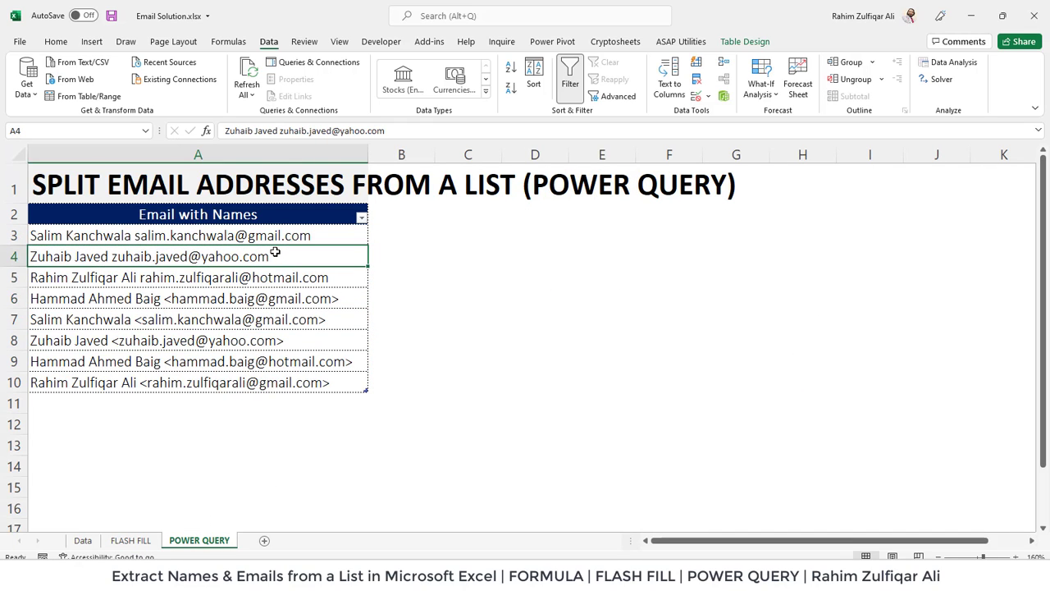
{"action": "left_click_drag", "start_coordinate": [270, 216], "coordinate": [254, 382]}
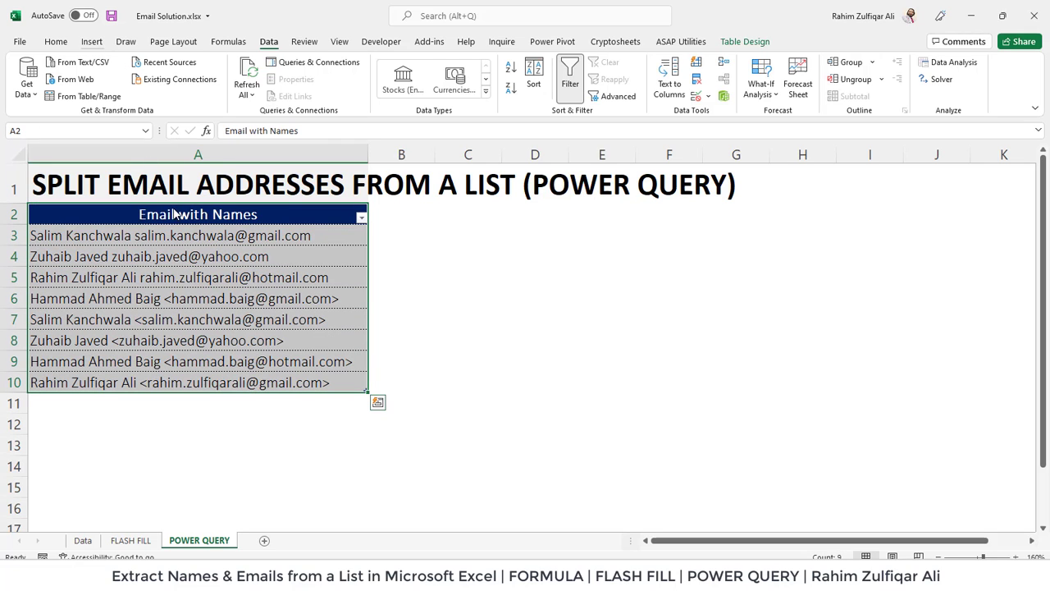
{"action": "left_click", "coordinate": [94, 44]}
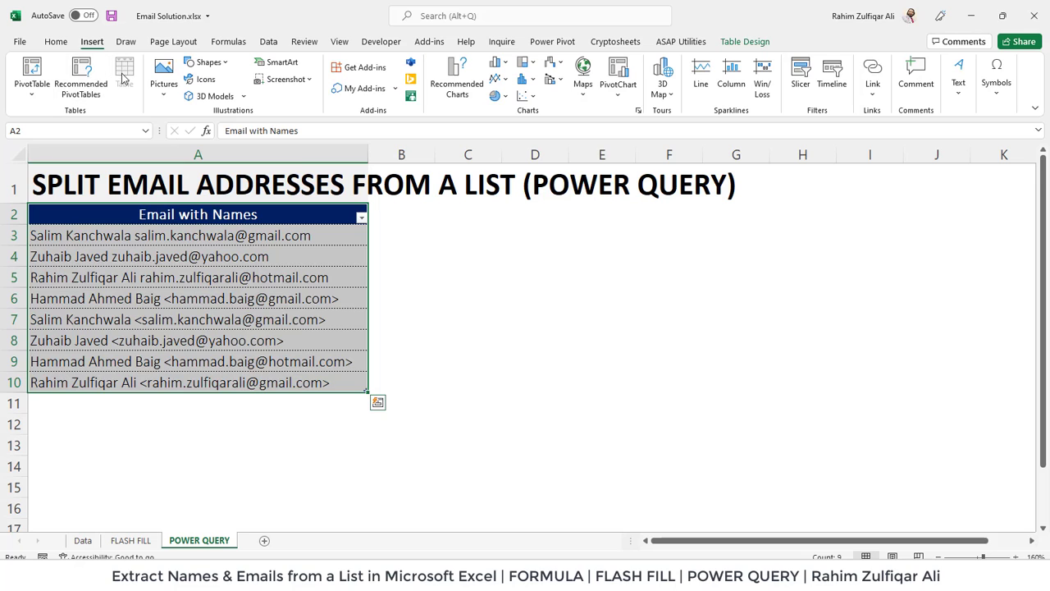
{"action": "left_click", "coordinate": [220, 277]}
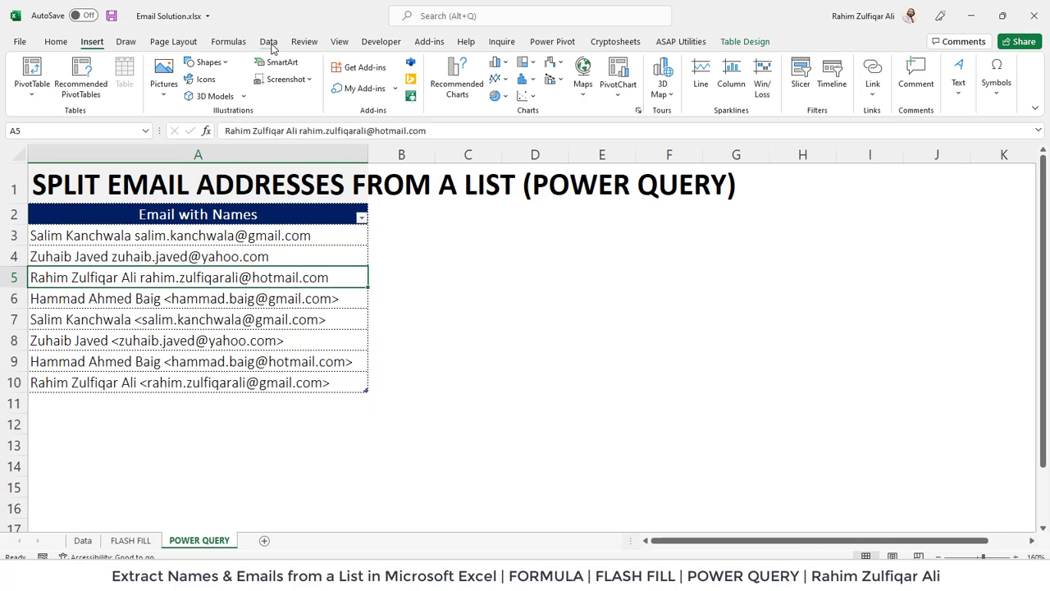
{"action": "left_click", "coordinate": [268, 41]}
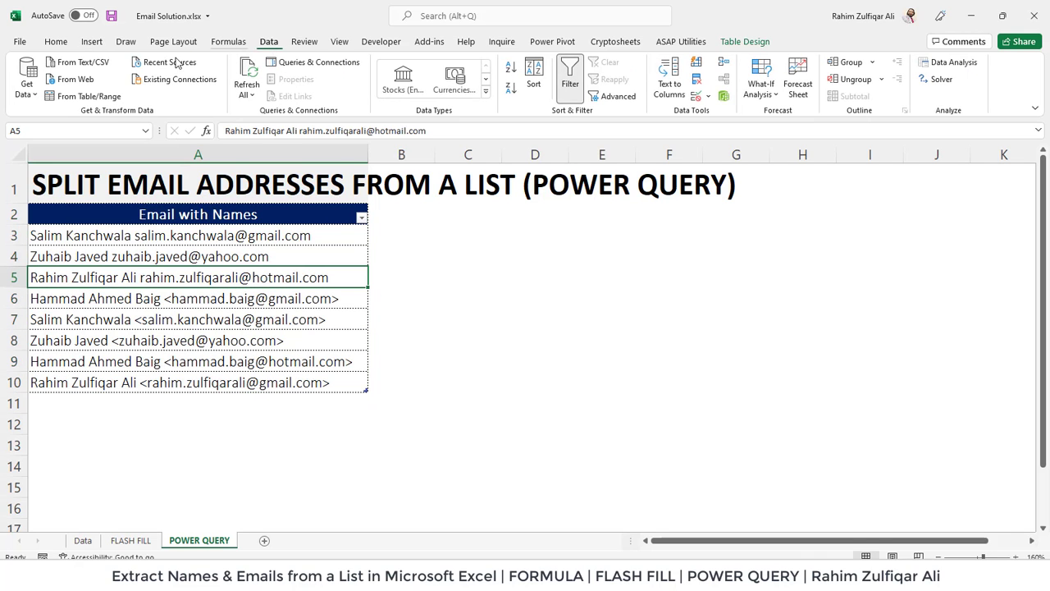
Load the Email with Names table into Power Query Editor via From Table/Range.
{"action": "left_click", "coordinate": [81, 98]}
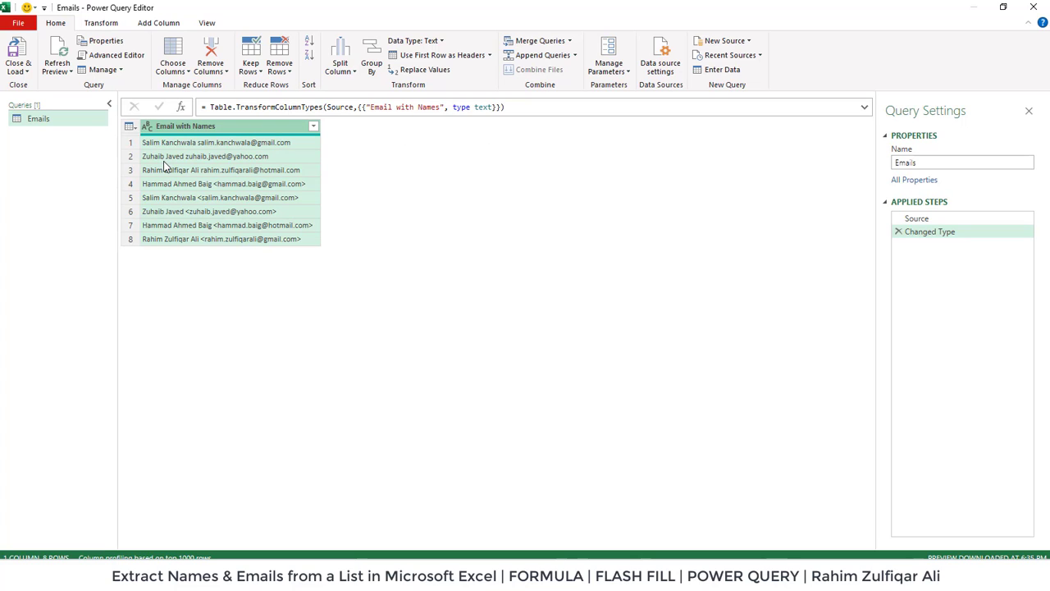
Split the Email with Names column by the Space delimiter at the right-most occurrence.
{"action": "right_click", "coordinate": [209, 128]}
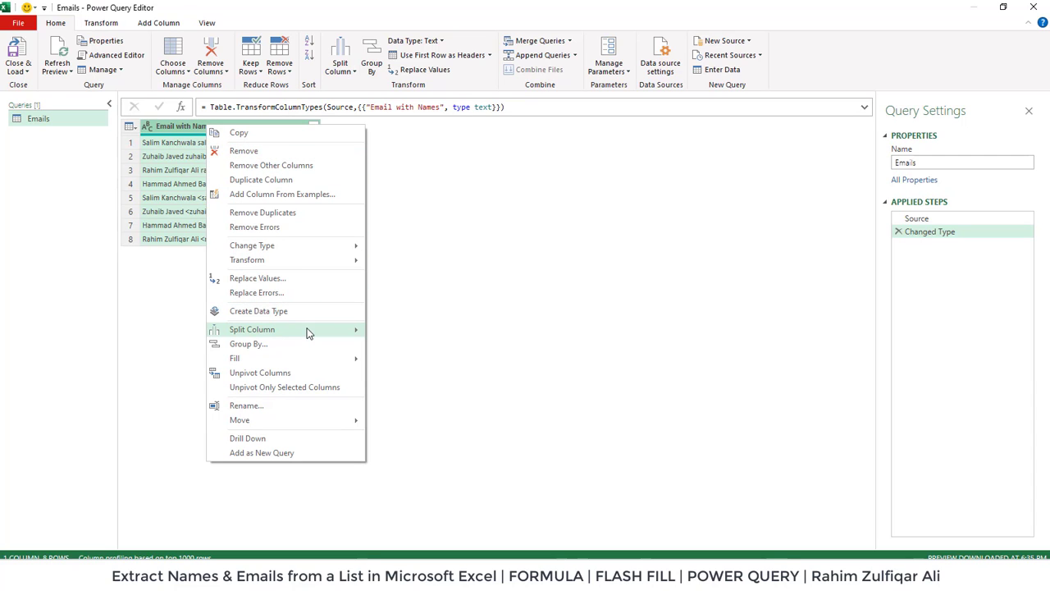
{"action": "mouse_move", "coordinate": [305, 329]}
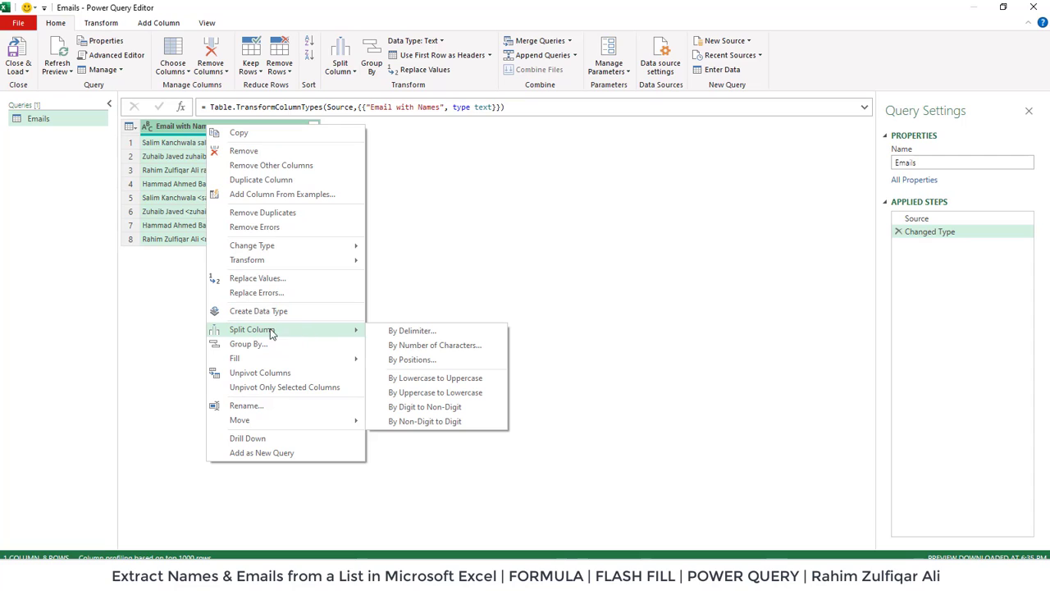
{"action": "left_click", "coordinate": [391, 333]}
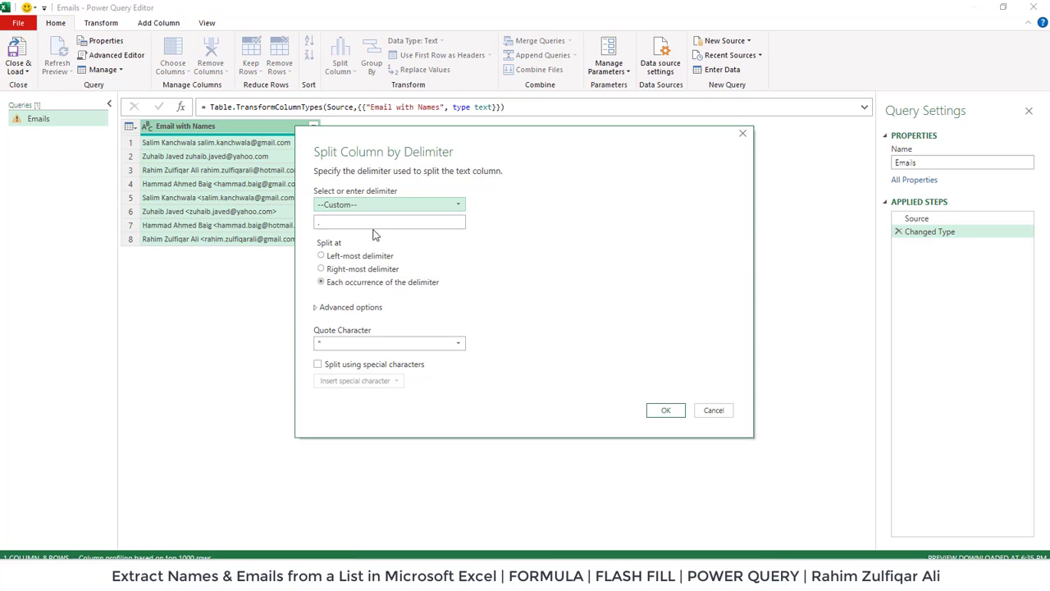
{"action": "left_click", "coordinate": [345, 206]}
{"action": "left_click", "coordinate": [349, 273]}
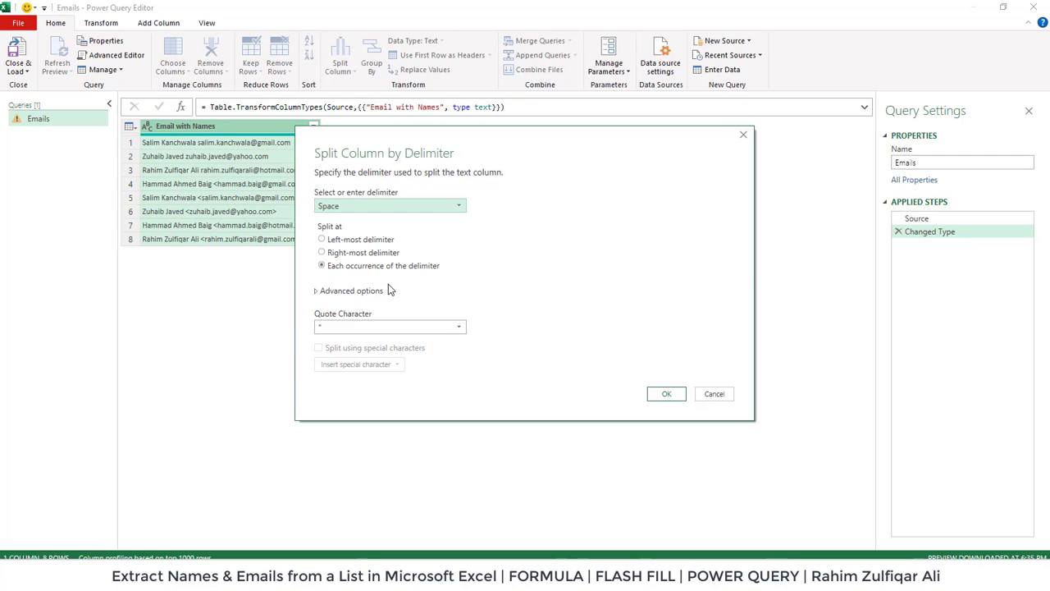
{"action": "left_click", "coordinate": [361, 253]}
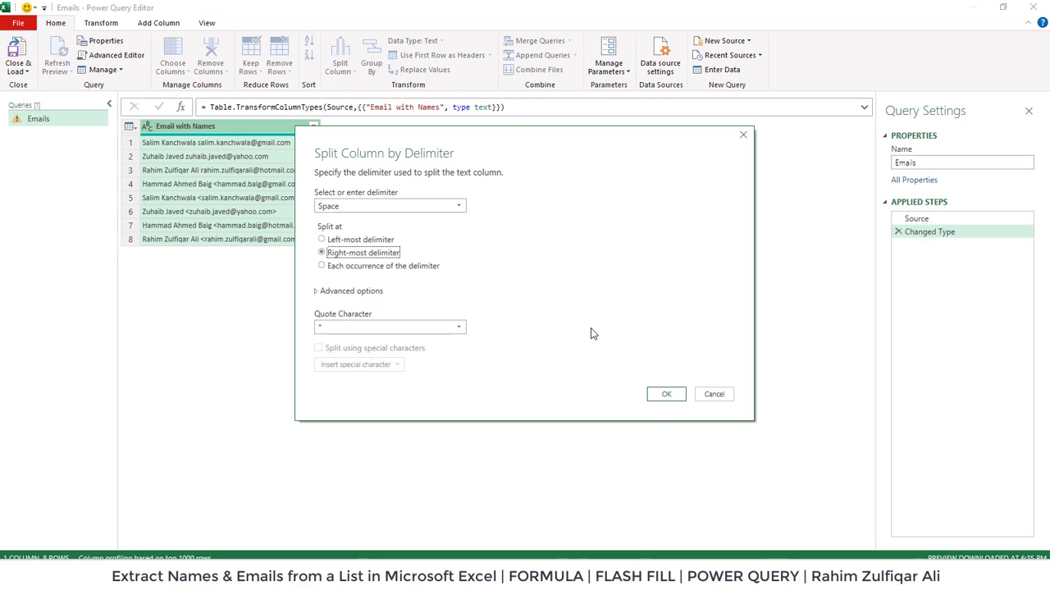
{"action": "left_click", "coordinate": [666, 393]}
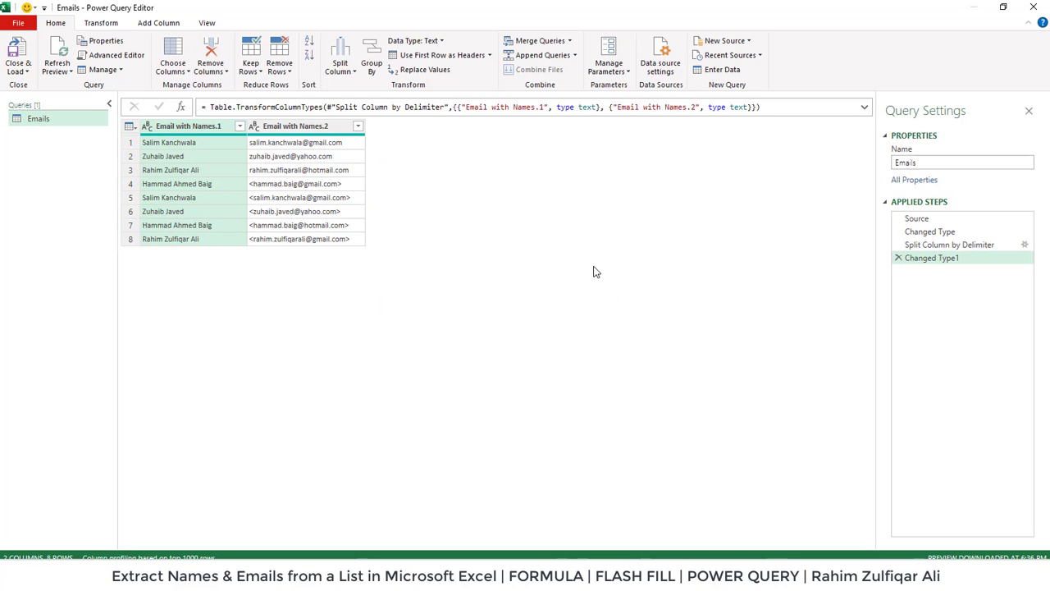
Rename the name-part column header to Names and the email-part column header to Emails.
{"action": "left_click", "coordinate": [294, 156]}
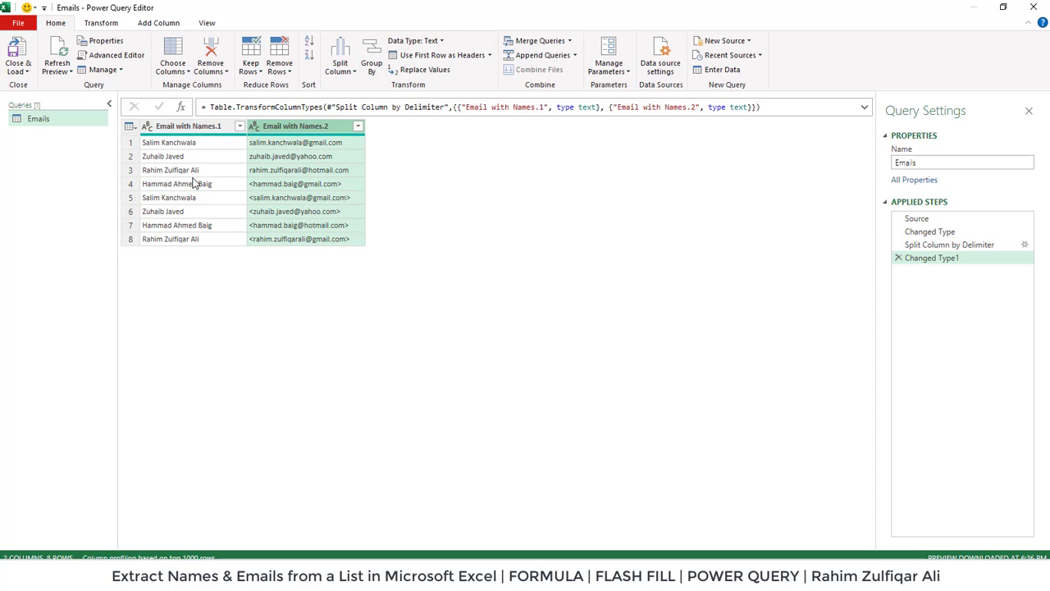
{"action": "left_click", "coordinate": [171, 127]}
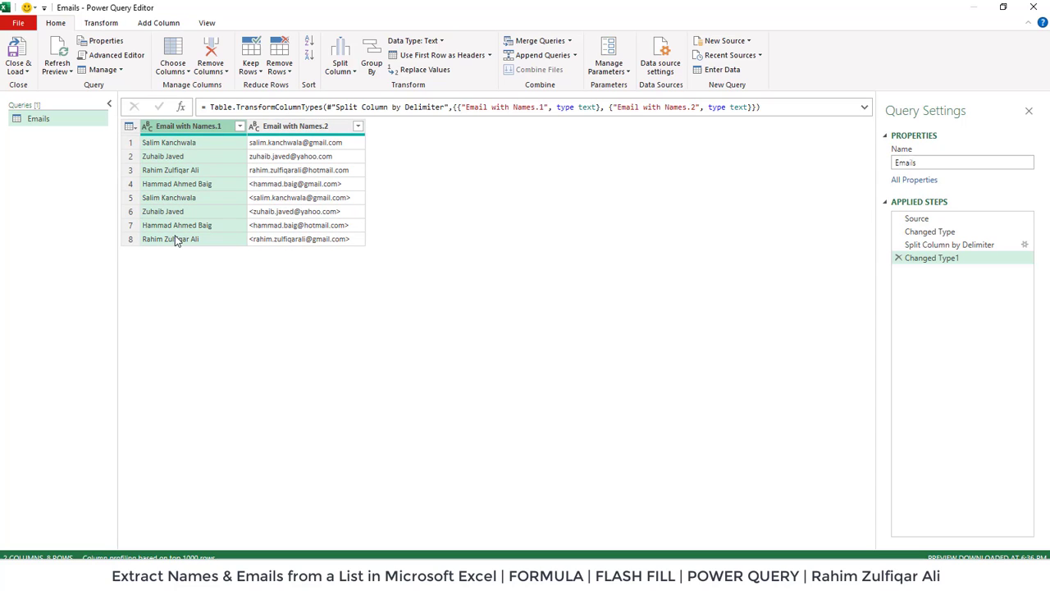
{"action": "double_click", "coordinate": [194, 128]}
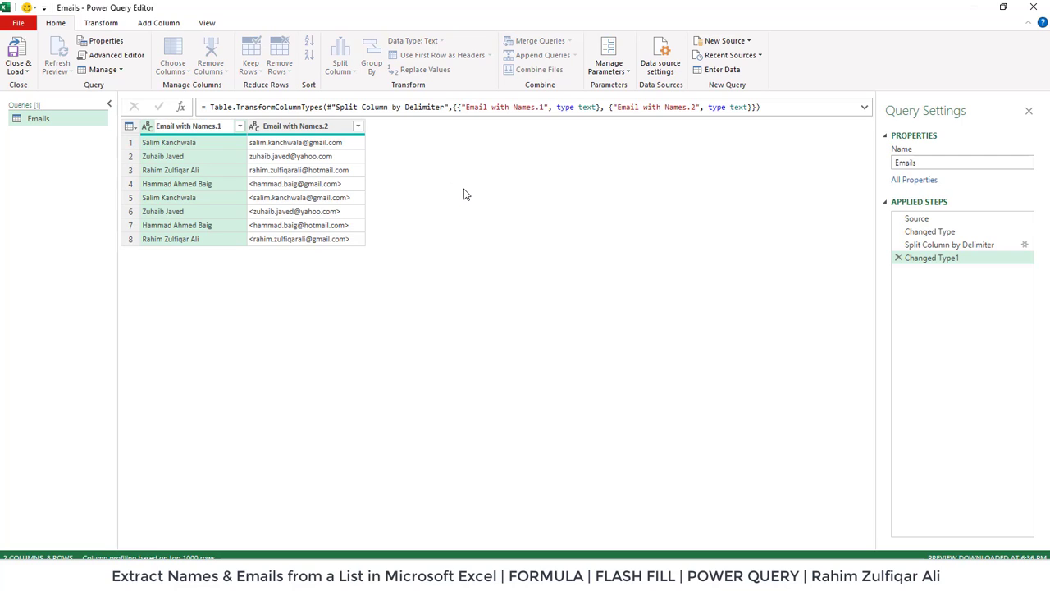
{"action": "key", "text": "ctrl+a"}
{"action": "type", "text": "Names"}
{"action": "key", "text": "Return"}
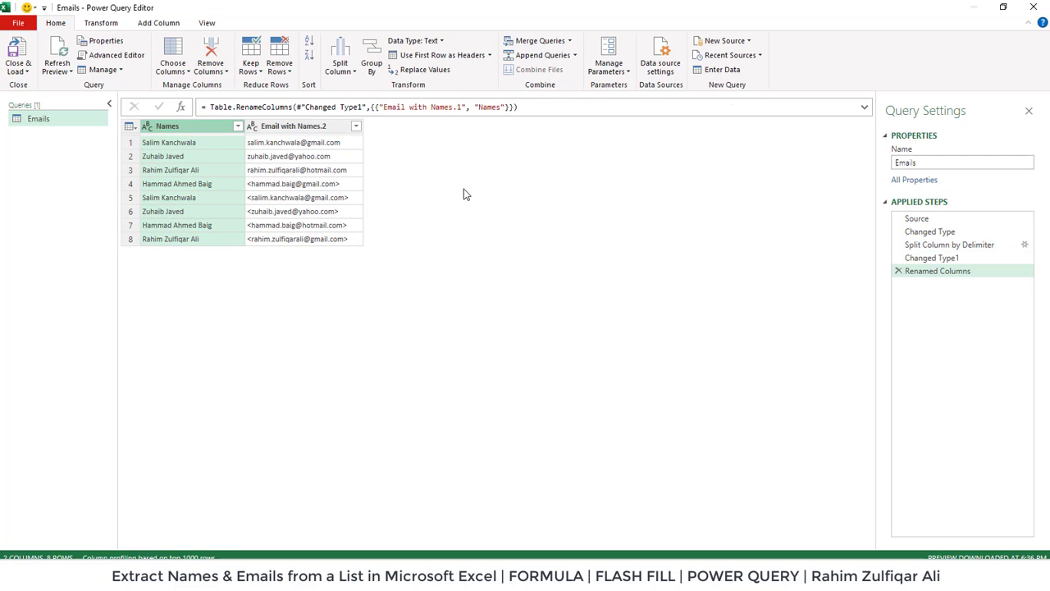
{"action": "double_click", "coordinate": [293, 126]}
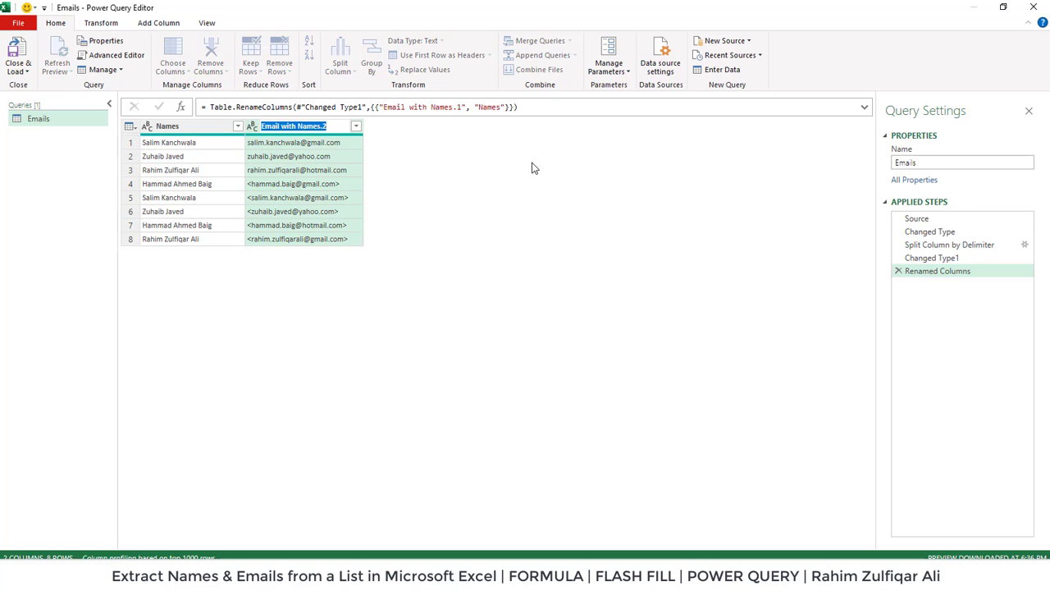
{"action": "type", "text": "Emails"}
{"action": "key", "text": "Return"}
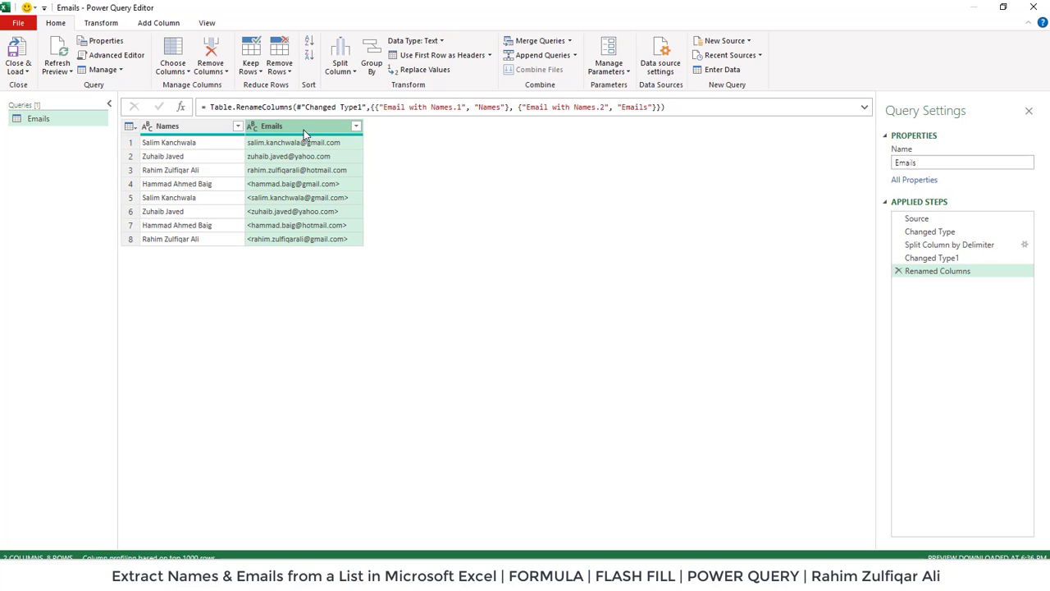
Use two Replace Values steps to replace < and > with nothing in the Emails column.
{"action": "left_click", "coordinate": [110, 25]}
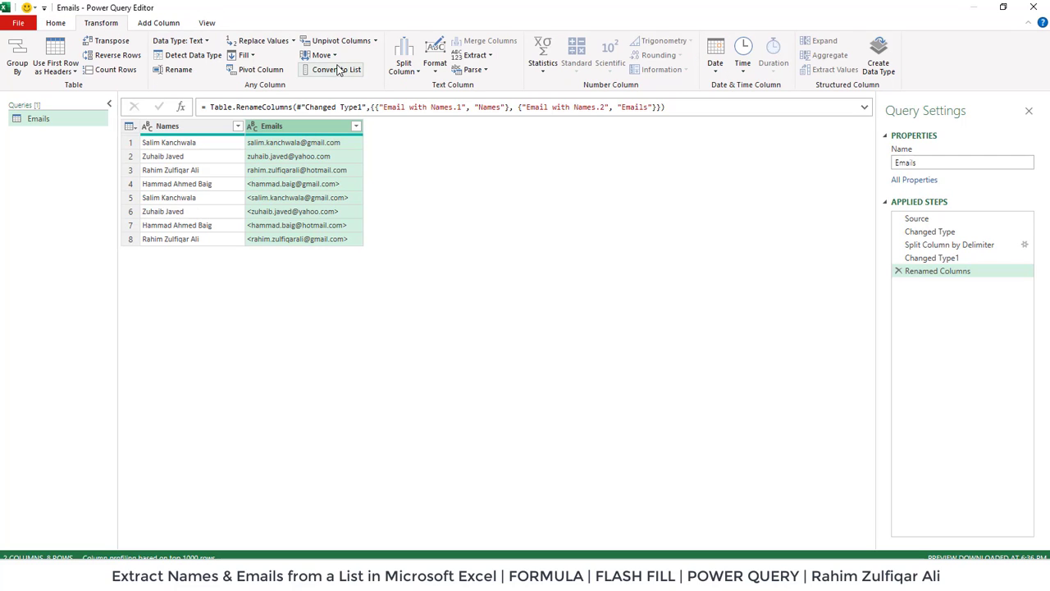
{"action": "left_click", "coordinate": [264, 41]}
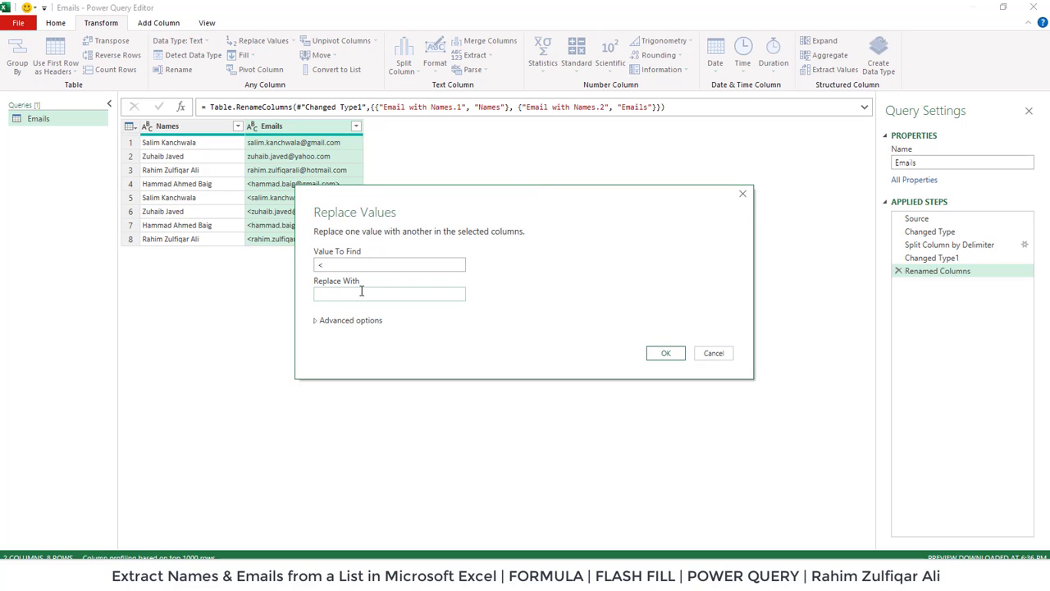
{"action": "left_click", "coordinate": [666, 353]}
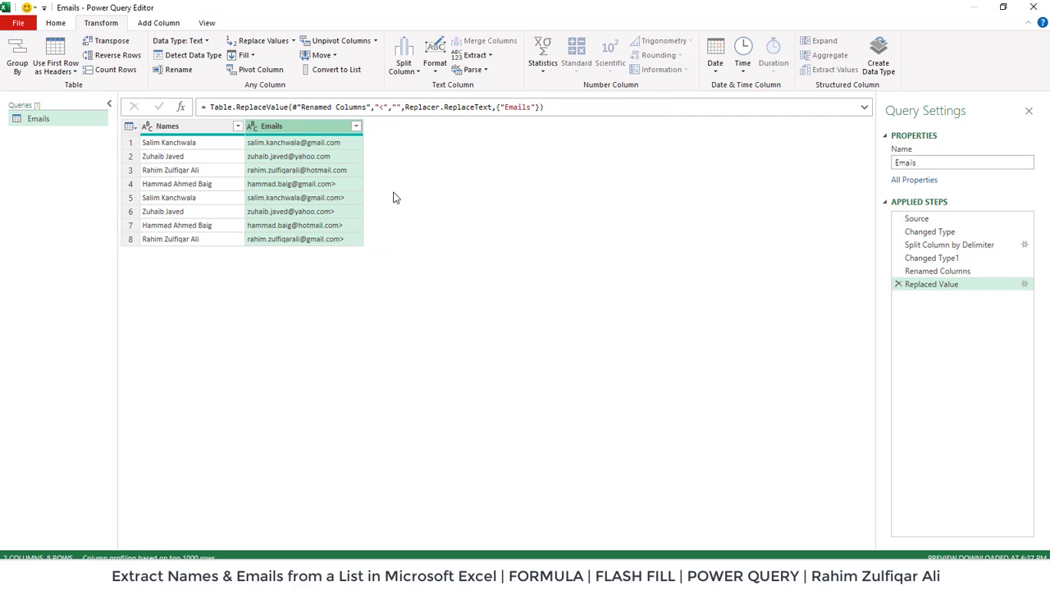
{"action": "left_click", "coordinate": [261, 41]}
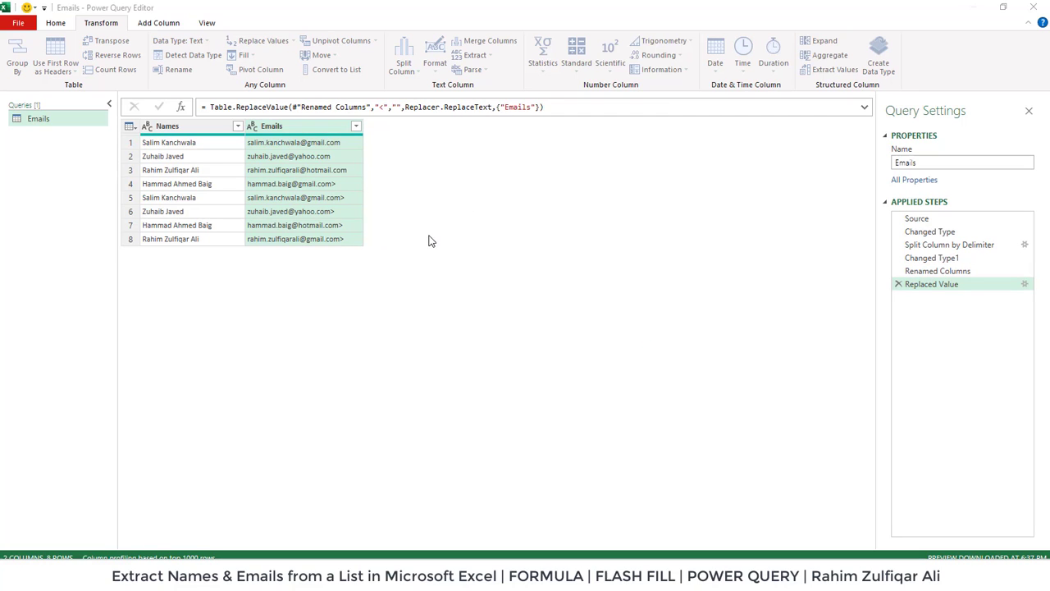
{"action": "type", "text": ">"}
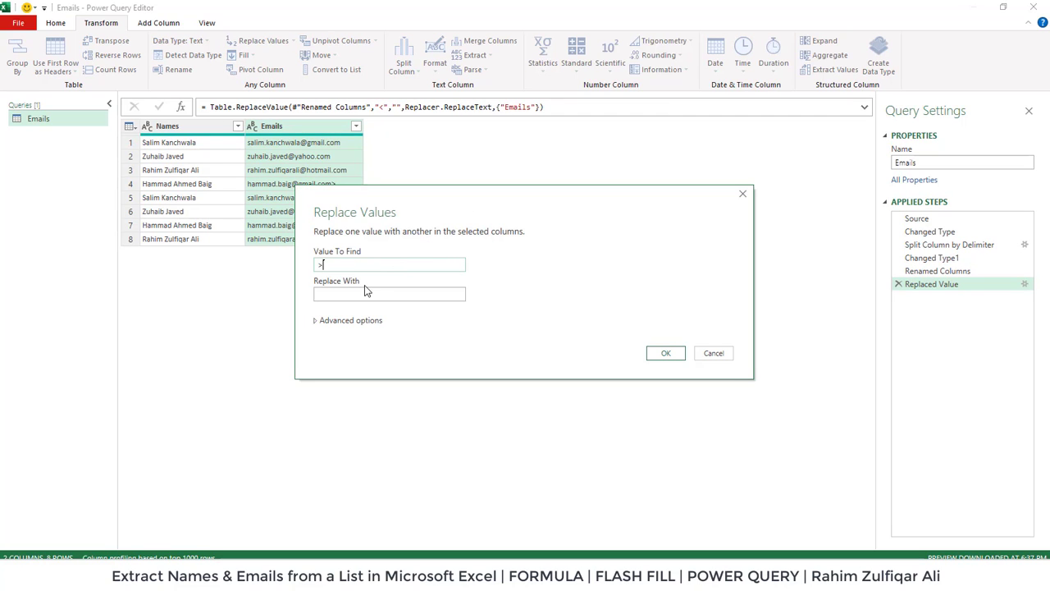
{"action": "left_click", "coordinate": [666, 353]}
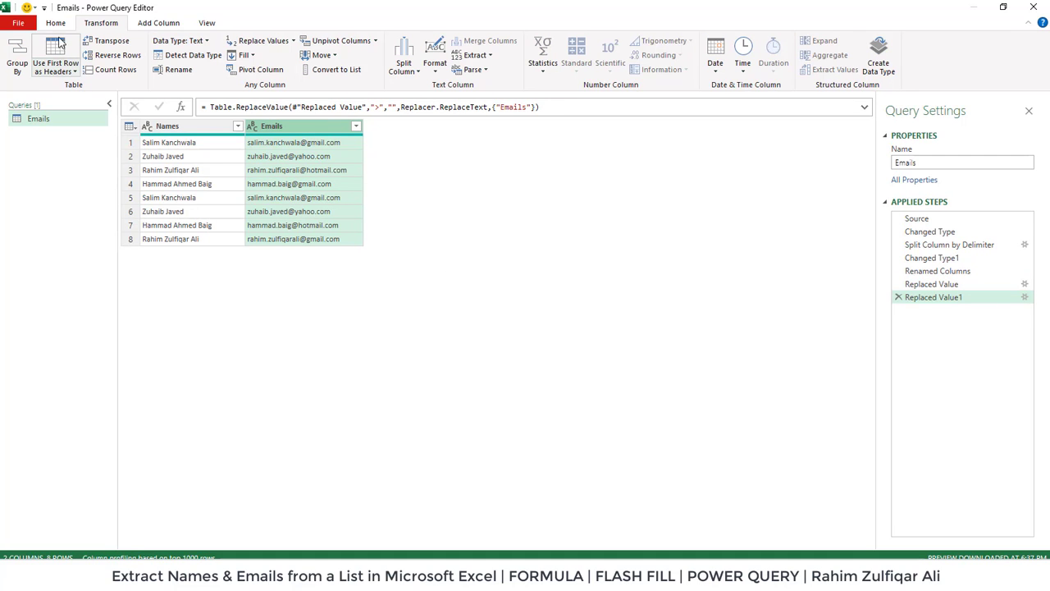
{"action": "left_click", "coordinate": [58, 23]}
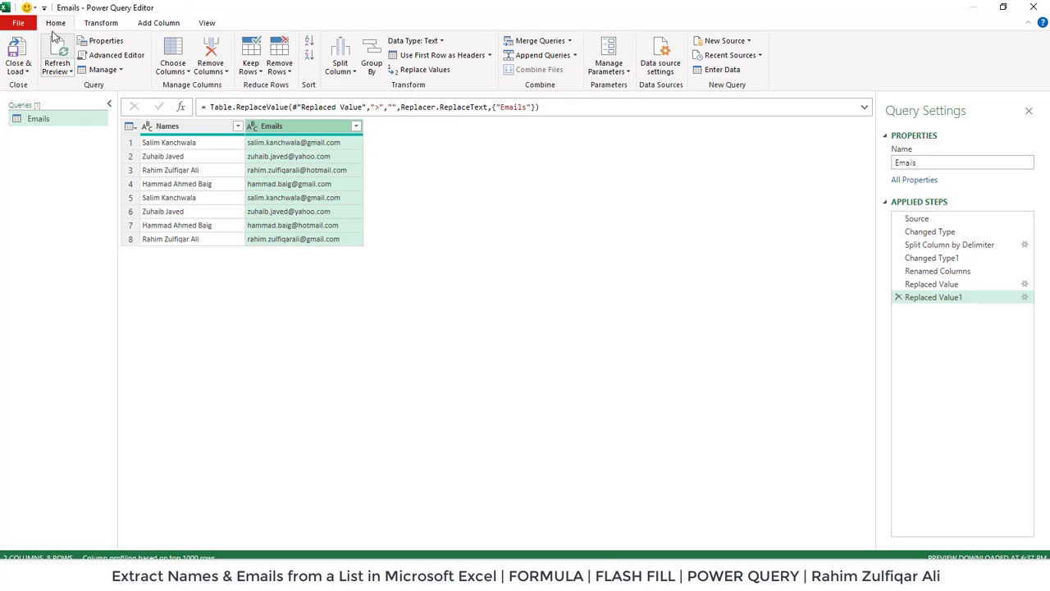
Close the editor with Close & Load, loading the Emails query into the workbook.
{"action": "left_click", "coordinate": [22, 74]}
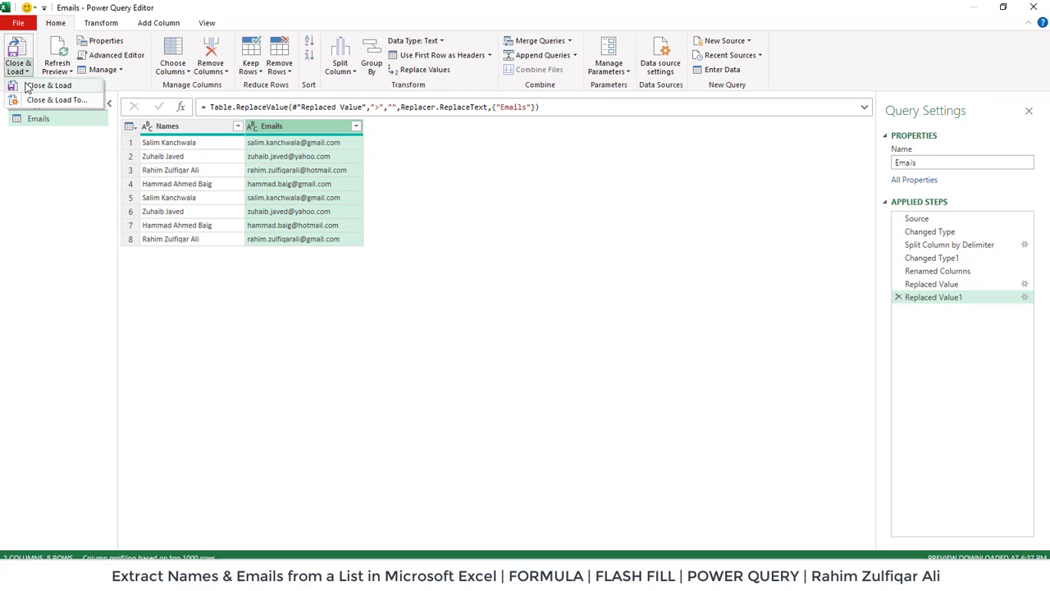
{"action": "left_click", "coordinate": [37, 86]}
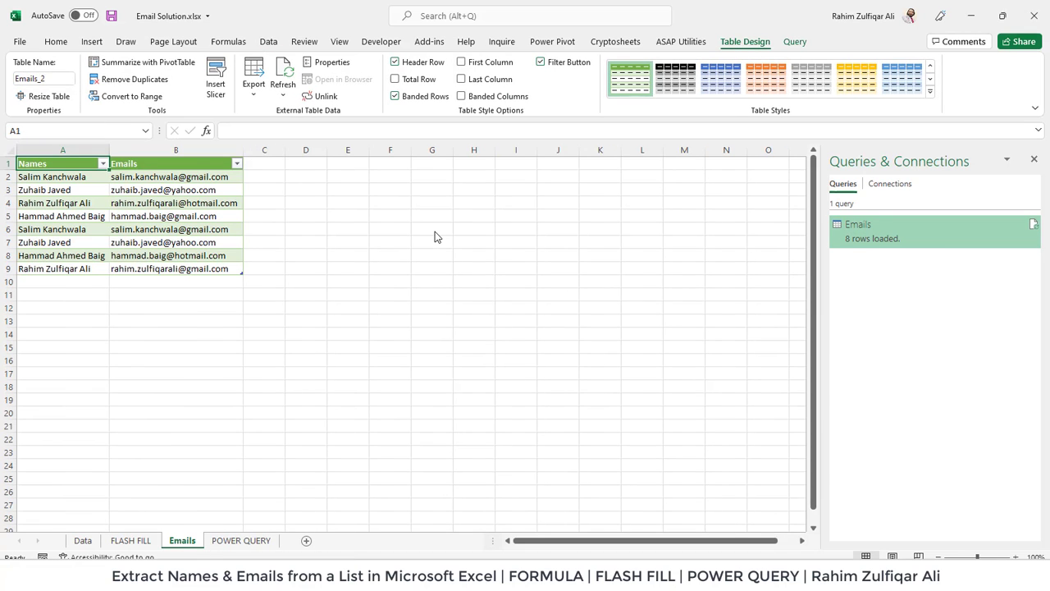
Zoom in and review the extracted Names and Emails columns on the Emails sheet.
{"action": "left_click", "coordinate": [1015, 556]}
{"action": "left_click", "coordinate": [1015, 556]}
{"action": "left_click", "coordinate": [1015, 557]}
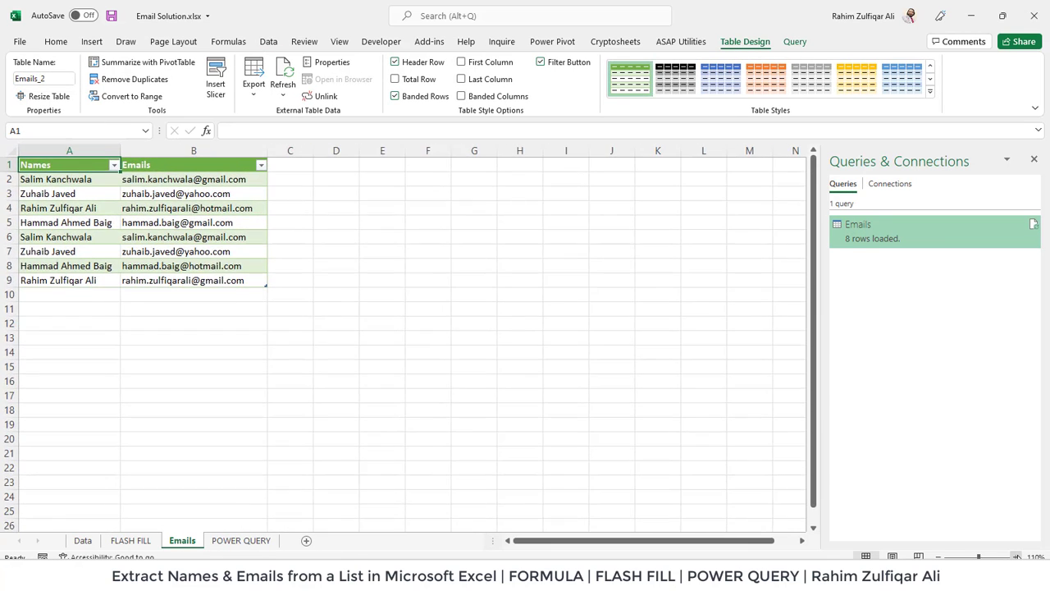
{"action": "left_click", "coordinate": [1016, 556]}
{"action": "left_click", "coordinate": [1016, 557]}
{"action": "left_click", "coordinate": [1016, 556]}
{"action": "left_click", "coordinate": [1015, 556]}
{"action": "left_click", "coordinate": [1016, 556]}
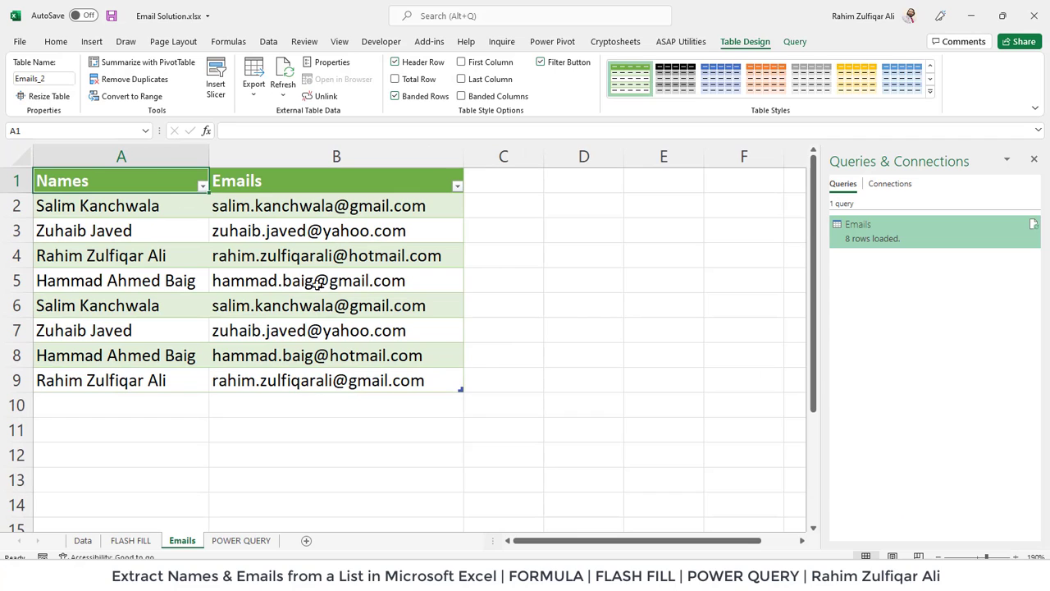
{"action": "left_click_drag", "start_coordinate": [178, 215], "coordinate": [168, 361]}
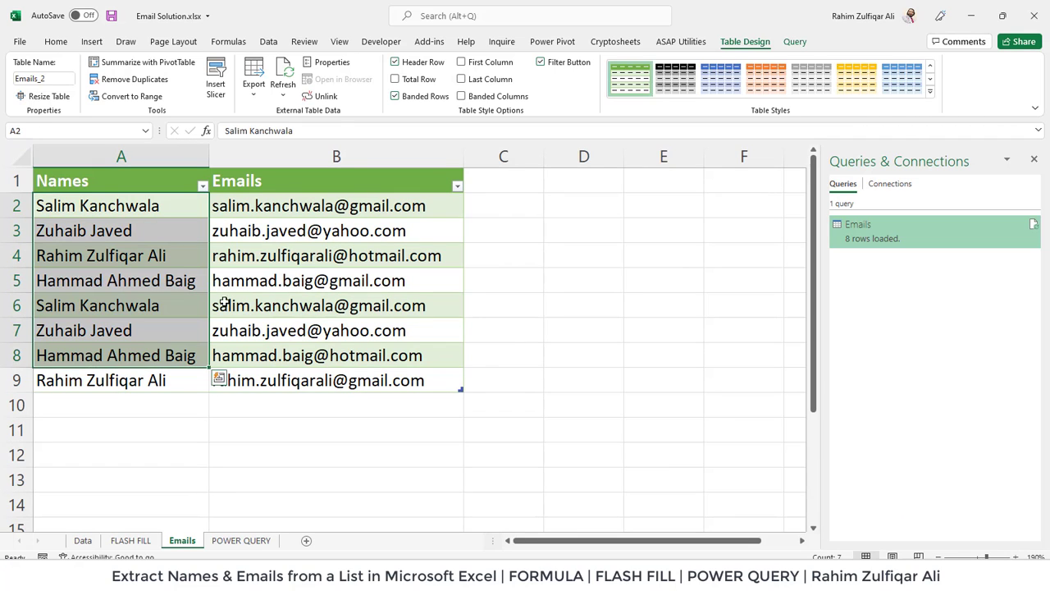
{"action": "left_click_drag", "start_coordinate": [300, 206], "coordinate": [303, 377]}
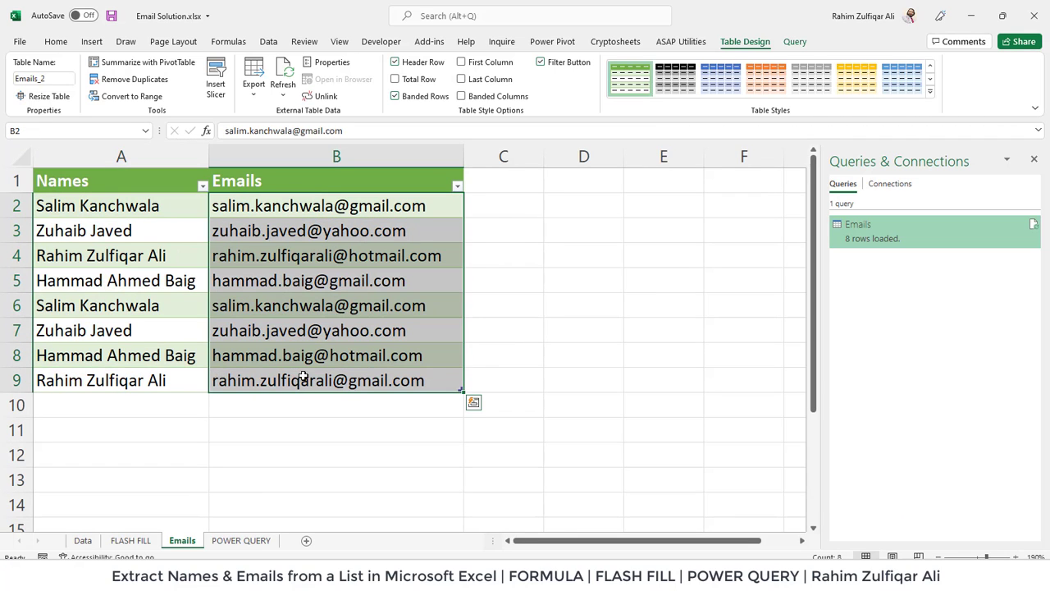
{"action": "left_click", "coordinate": [345, 320]}
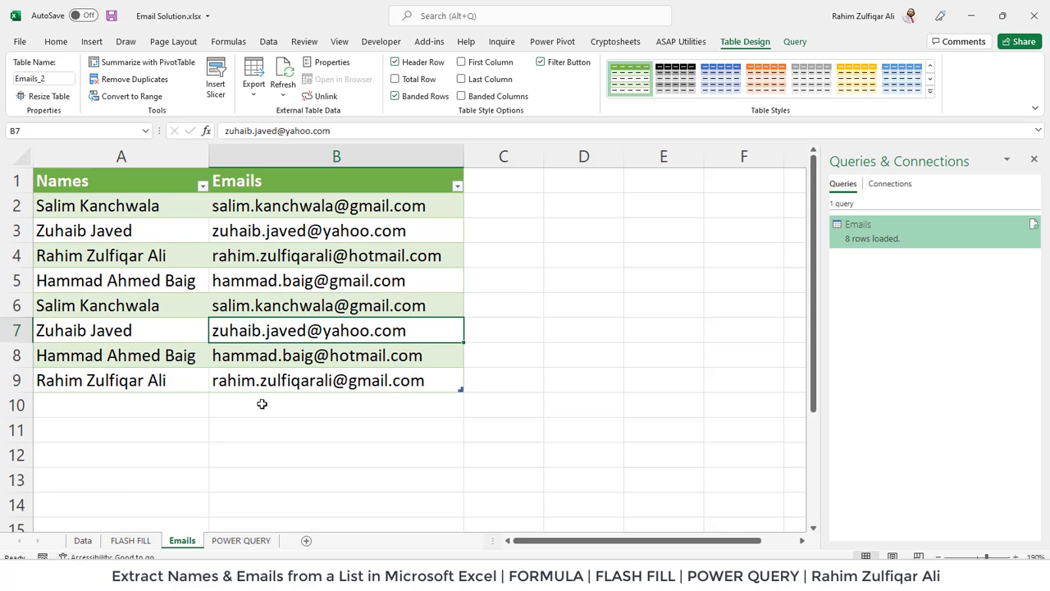
Review the email-splitting formula in cell B3 of the Data sheet without changing it.
{"action": "left_click", "coordinate": [82, 539]}
{"action": "double_click", "coordinate": [453, 236]}
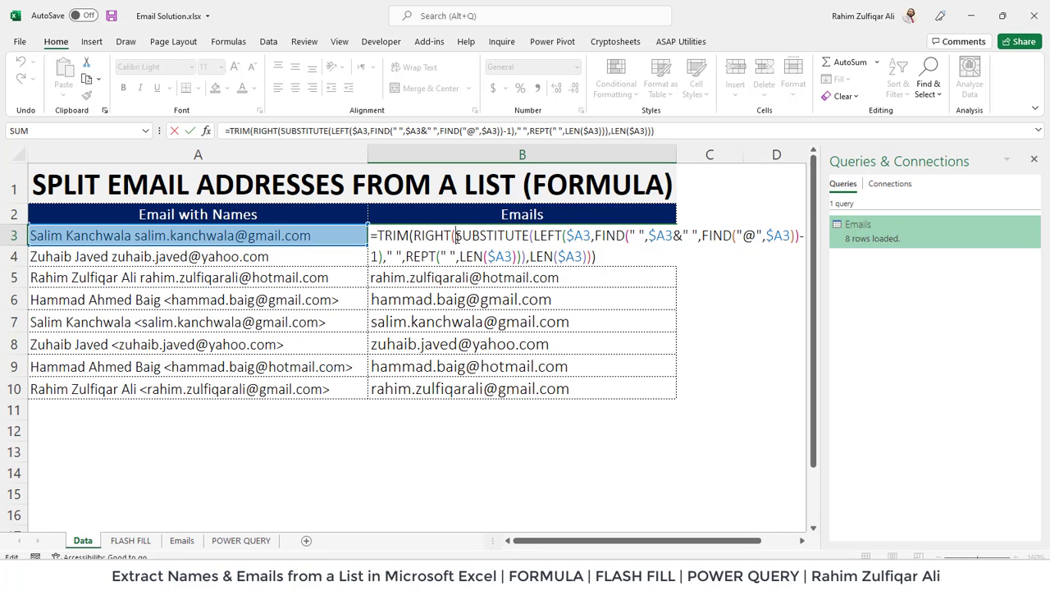
{"action": "key", "text": "Escape"}
{"action": "left_click", "coordinate": [238, 540]}
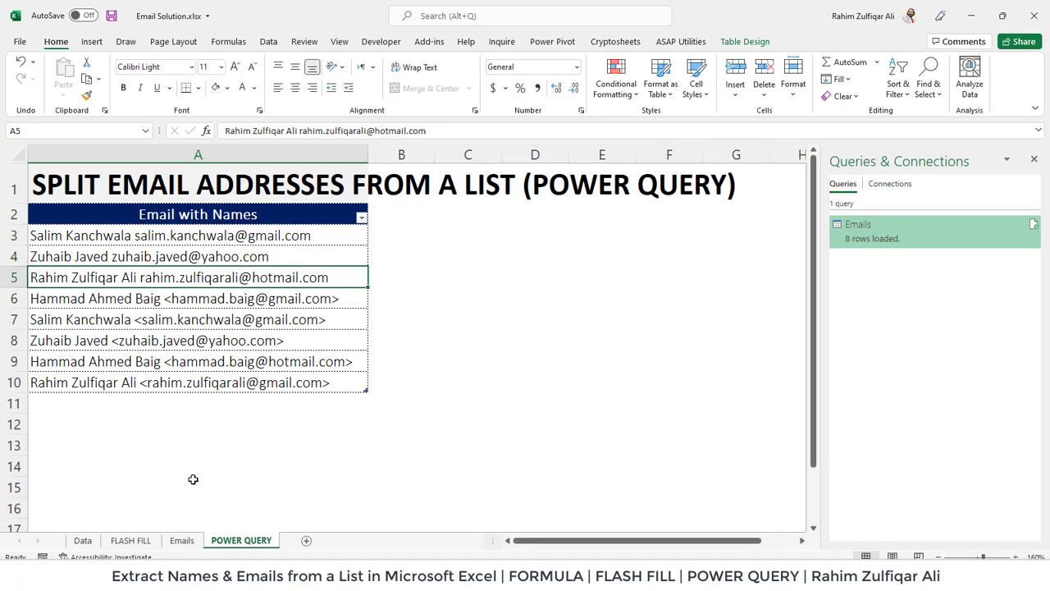
Check the first email on the Emails sheet, then select empty cell A11 on POWER QUERY.
{"action": "left_click", "coordinate": [182, 540]}
{"action": "left_click", "coordinate": [323, 210]}
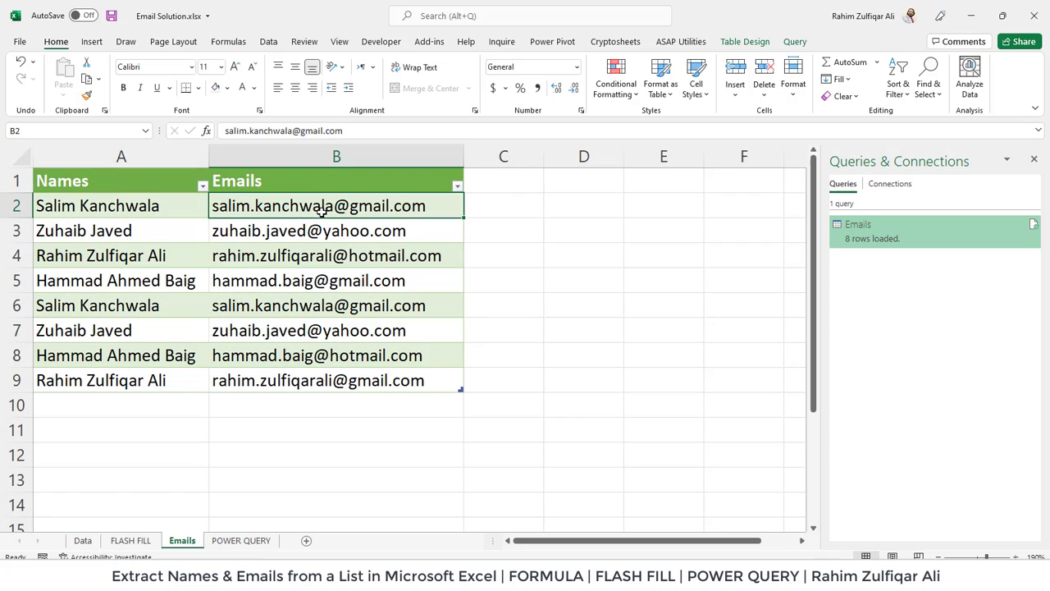
{"action": "left_click", "coordinate": [241, 540]}
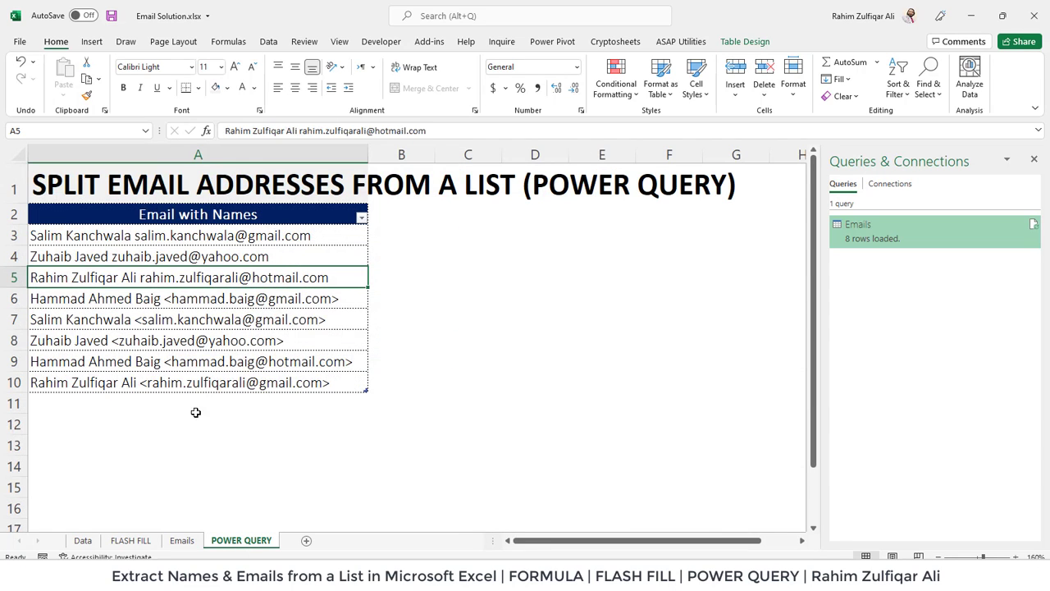
{"action": "left_click", "coordinate": [131, 399]}
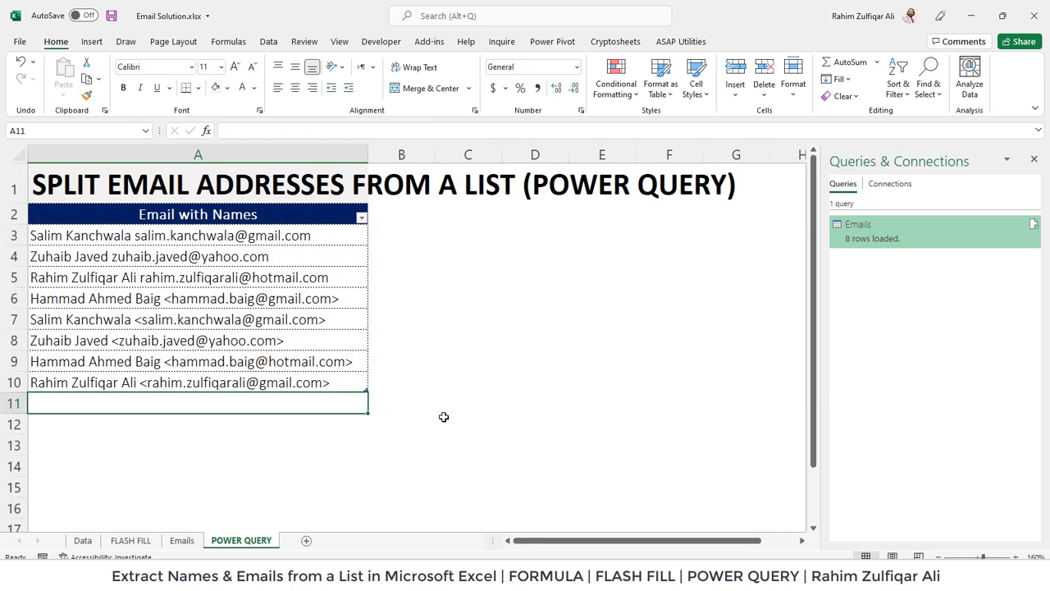
Add a ninth entry in A11: a name followed by its email in angle brackets.
{"action": "type", "text": "Exce"}
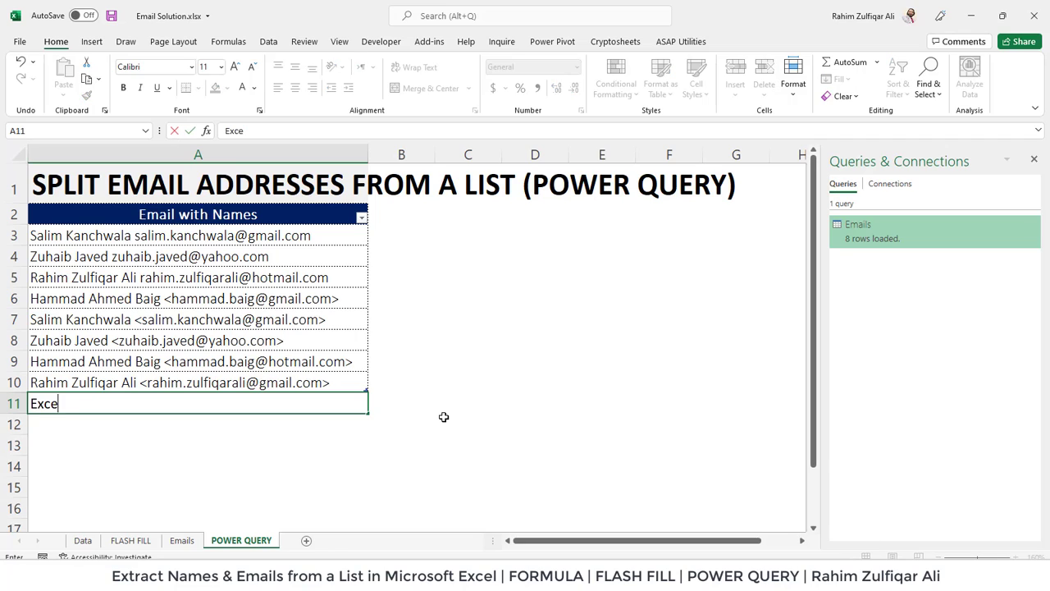
{"action": "type", "text": "l BasemeExcel Basement "}
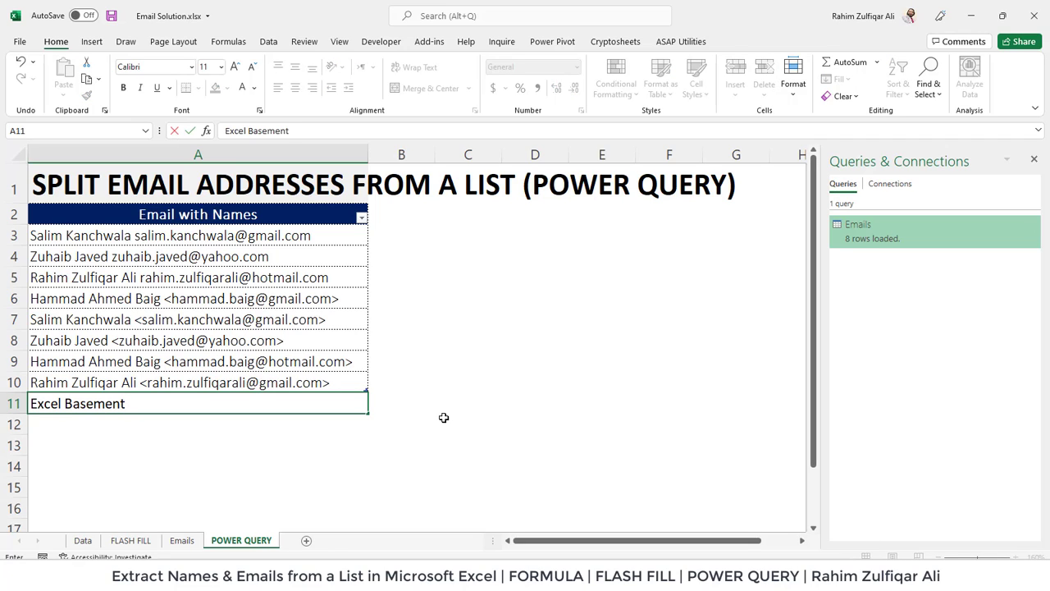
{"action": "type", "text": "<"}
{"action": "type", "text": "ema"}
{"action": "key", "text": "BackSpace"}
{"action": "key", "text": "BackSpace"}
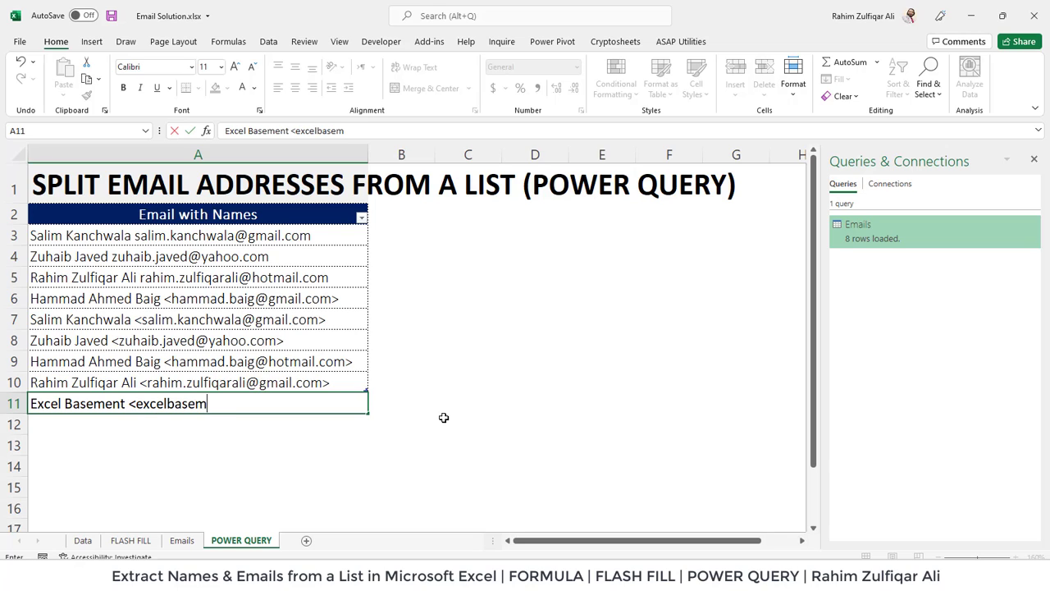
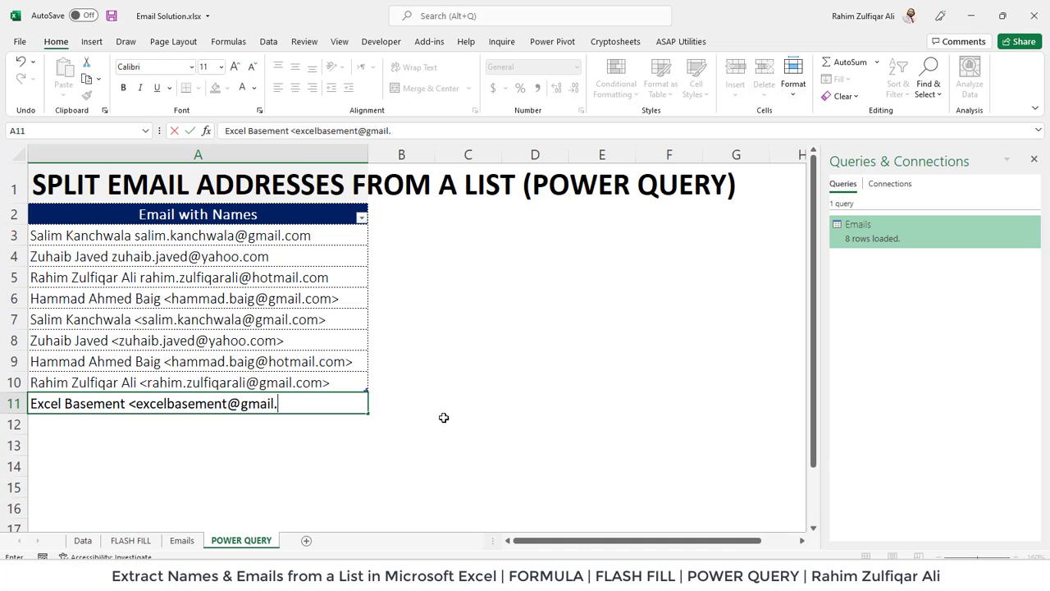
{"action": "key", "text": "Return"}
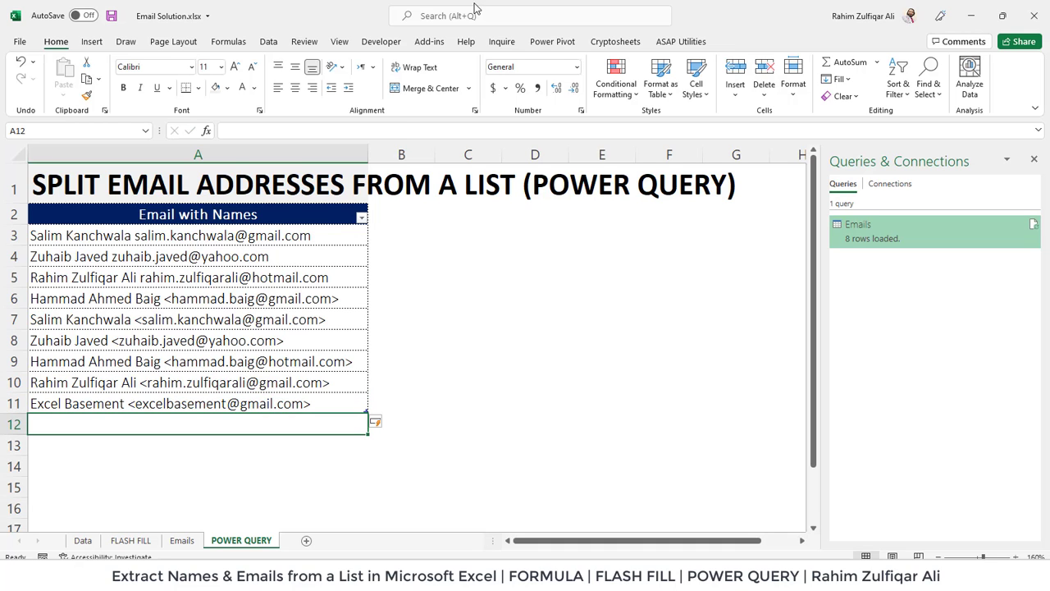
{"action": "left_click", "coordinate": [243, 359]}
{"action": "left_click", "coordinate": [239, 400]}
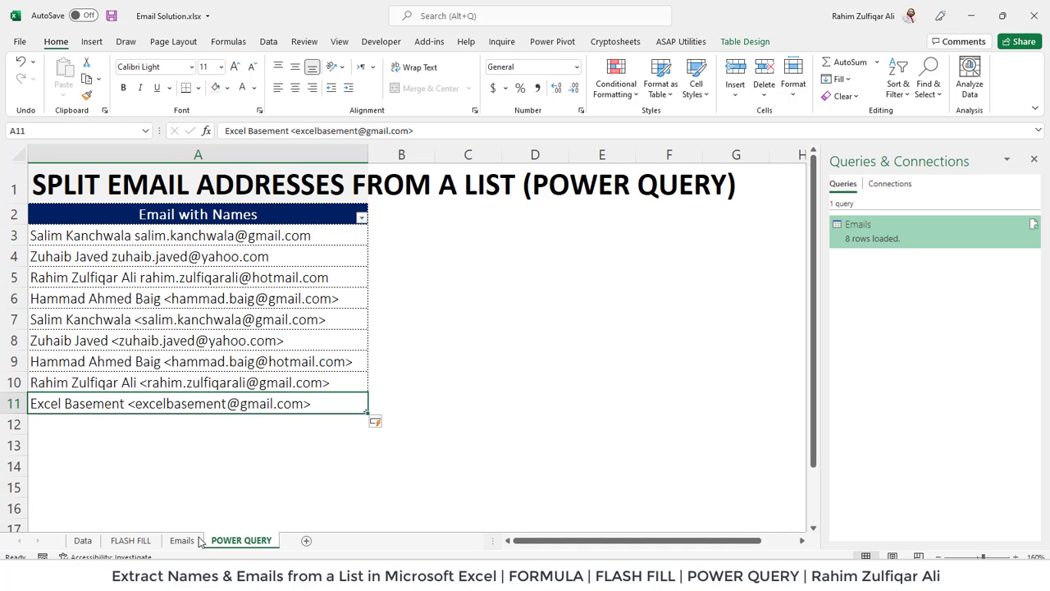
{"action": "left_click", "coordinate": [182, 540]}
Refresh All to update the Emails table, then check the new name and email in row 10.
{"action": "left_click", "coordinate": [275, 280]}
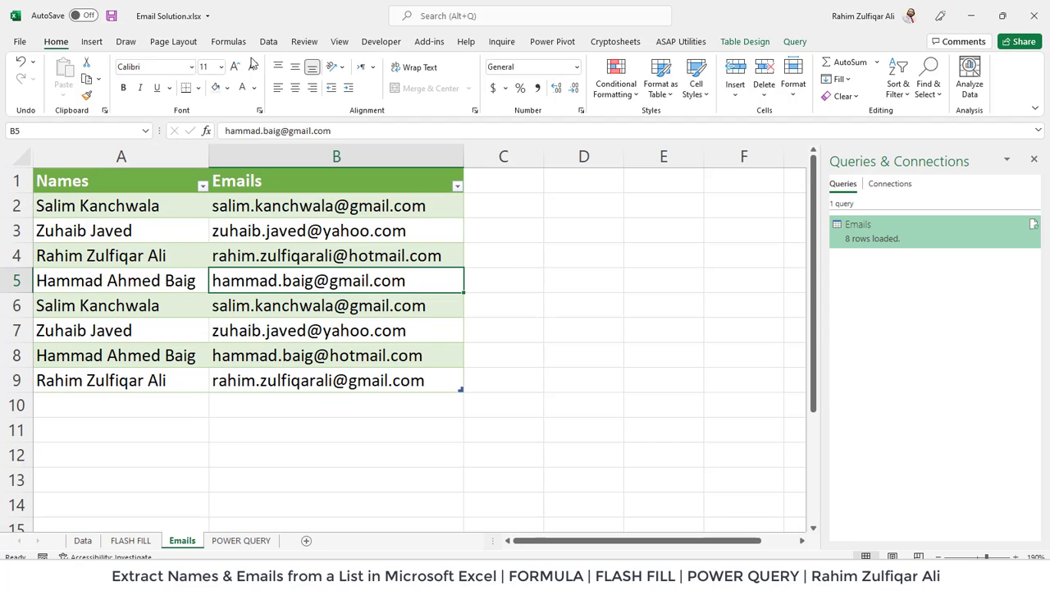
{"action": "left_click", "coordinate": [268, 41]}
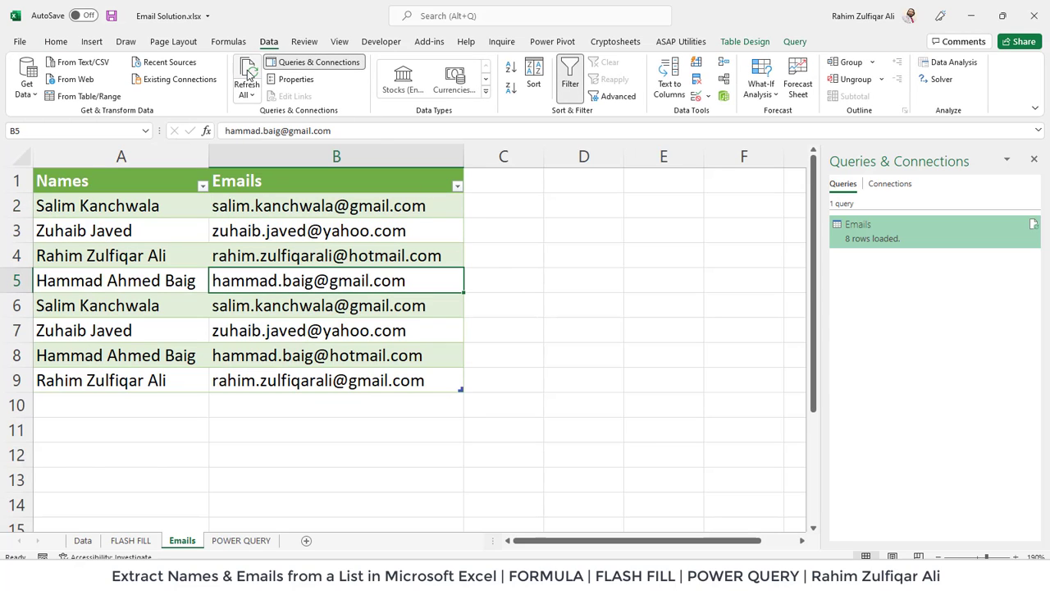
{"action": "left_click", "coordinate": [248, 72]}
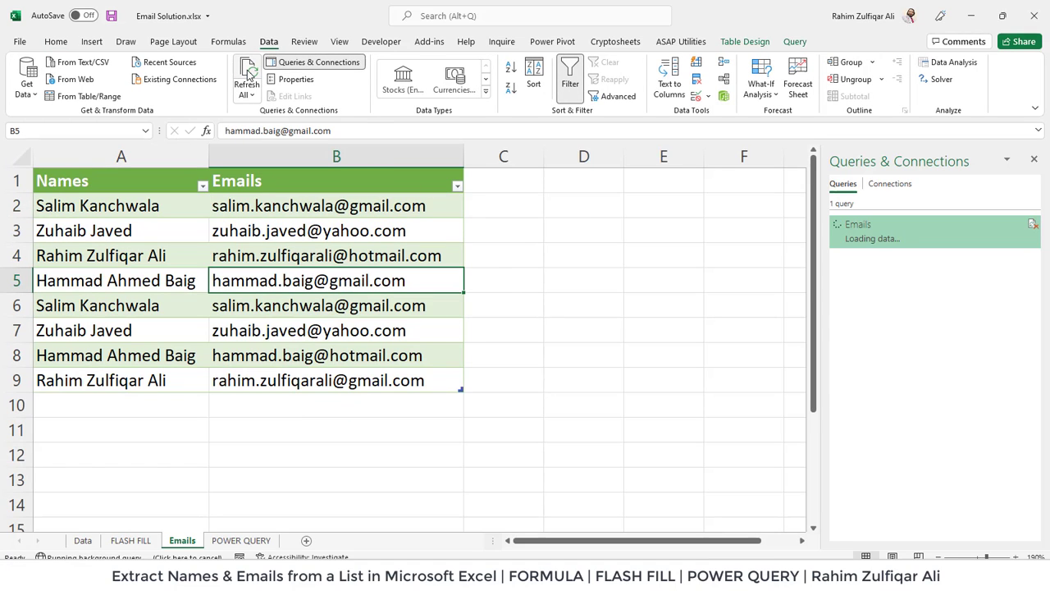
{"action": "left_click", "coordinate": [190, 404]}
{"action": "left_click", "coordinate": [427, 402]}
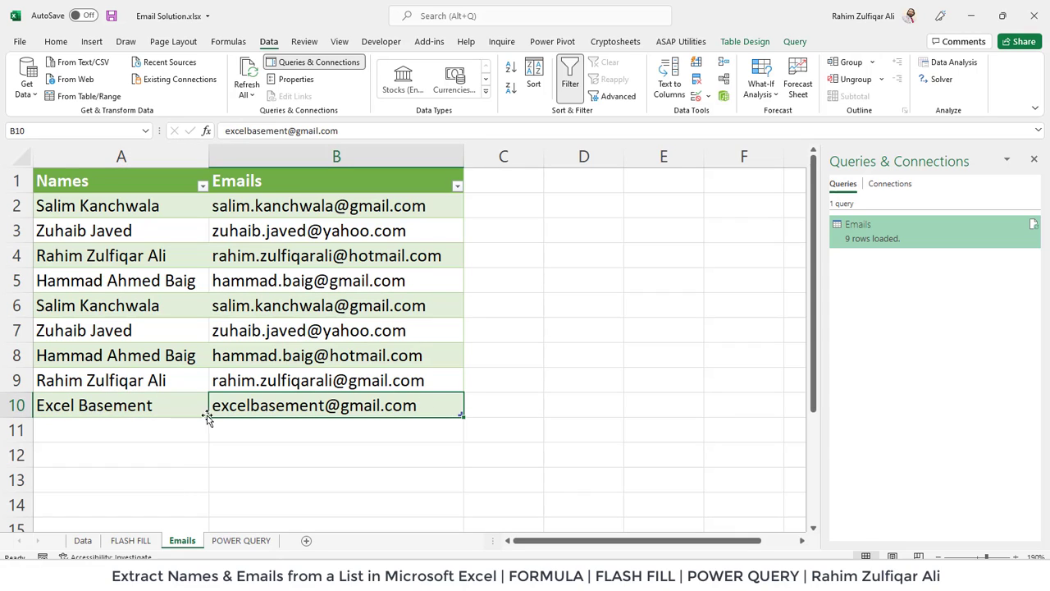
{"action": "left_click", "coordinate": [168, 403]}
{"action": "left_click", "coordinate": [283, 404]}
{"action": "left_click", "coordinate": [259, 364]}
{"action": "left_click", "coordinate": [87, 542]}
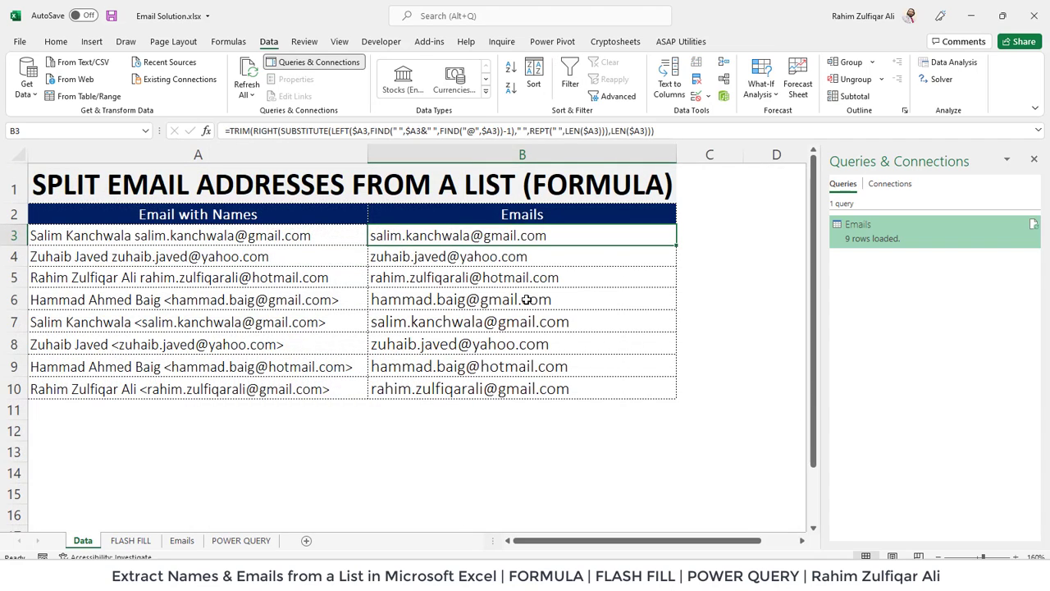
{"action": "double_click", "coordinate": [506, 237]}
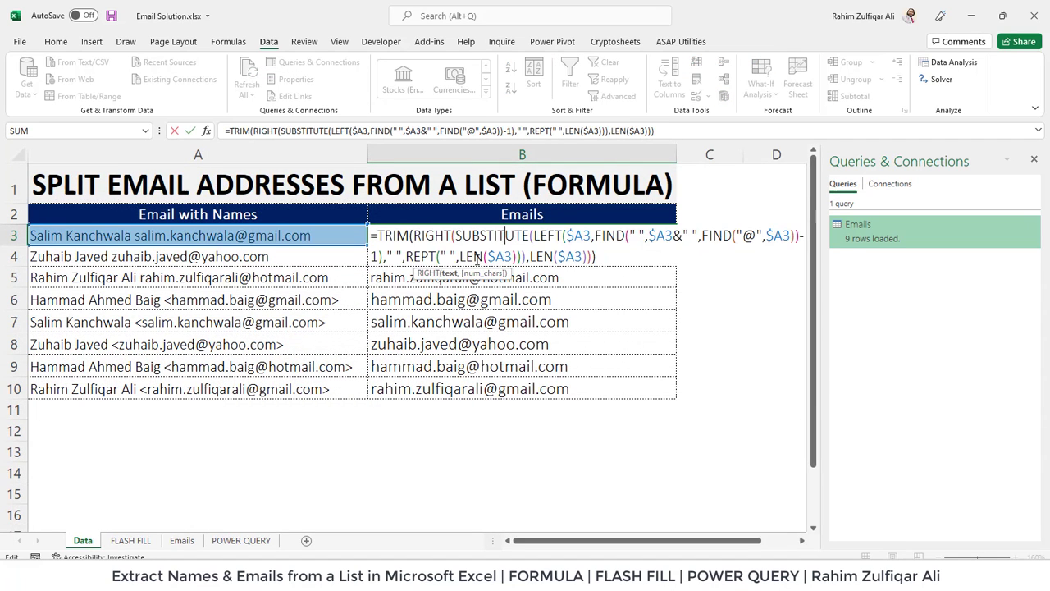
{"action": "key", "text": "Escape"}
{"action": "left_click", "coordinate": [148, 540]}
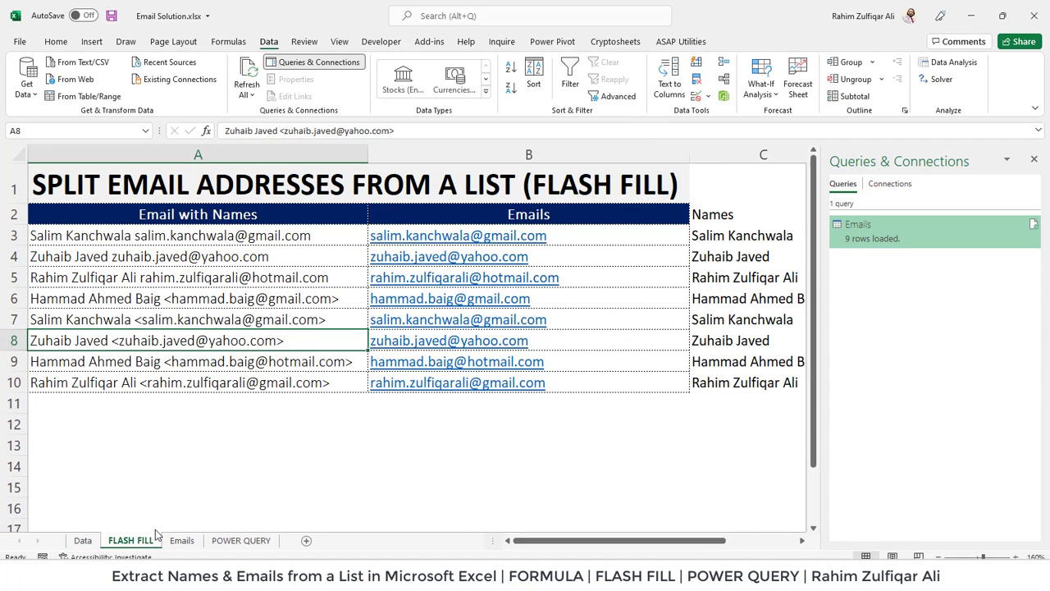
{"action": "left_click_drag", "start_coordinate": [646, 236], "coordinate": [714, 382]}
{"action": "left_click", "coordinate": [242, 540]}
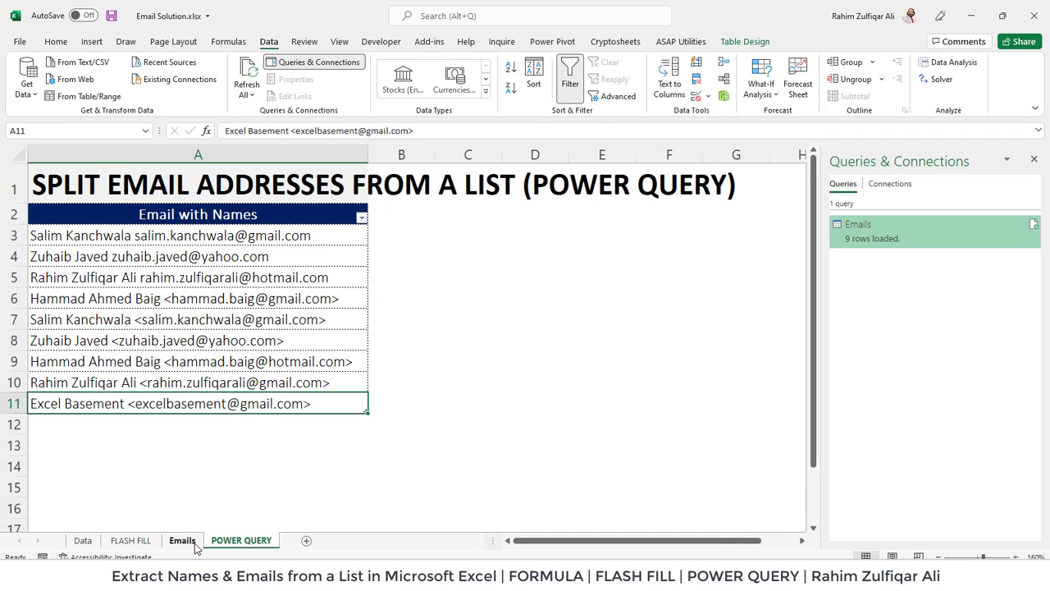
{"action": "left_click", "coordinate": [182, 541]}
{"action": "left_click_drag", "start_coordinate": [189, 207], "coordinate": [320, 404]}
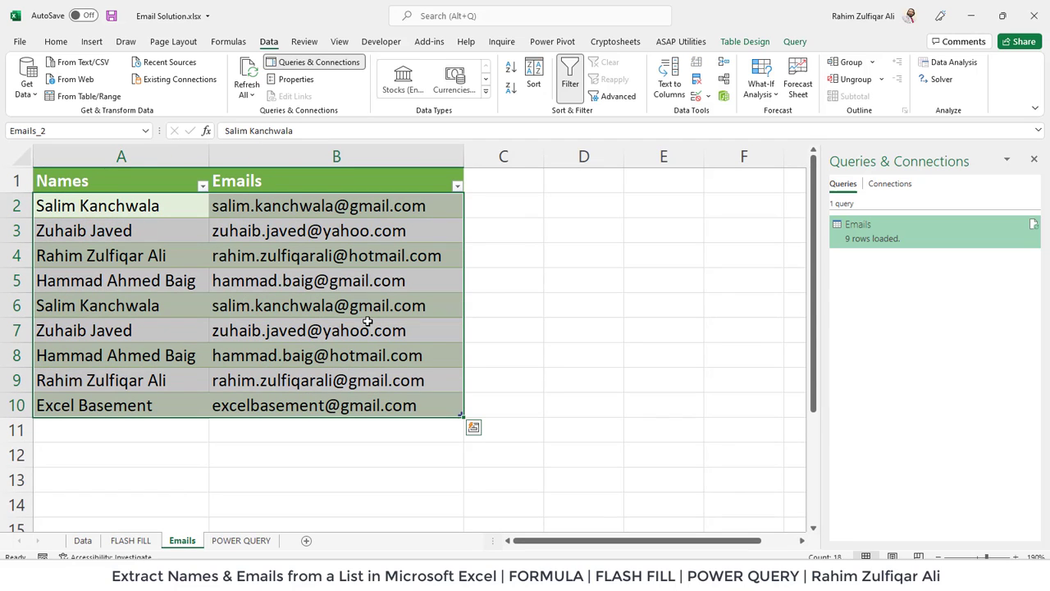
{"action": "left_click", "coordinate": [363, 347]}
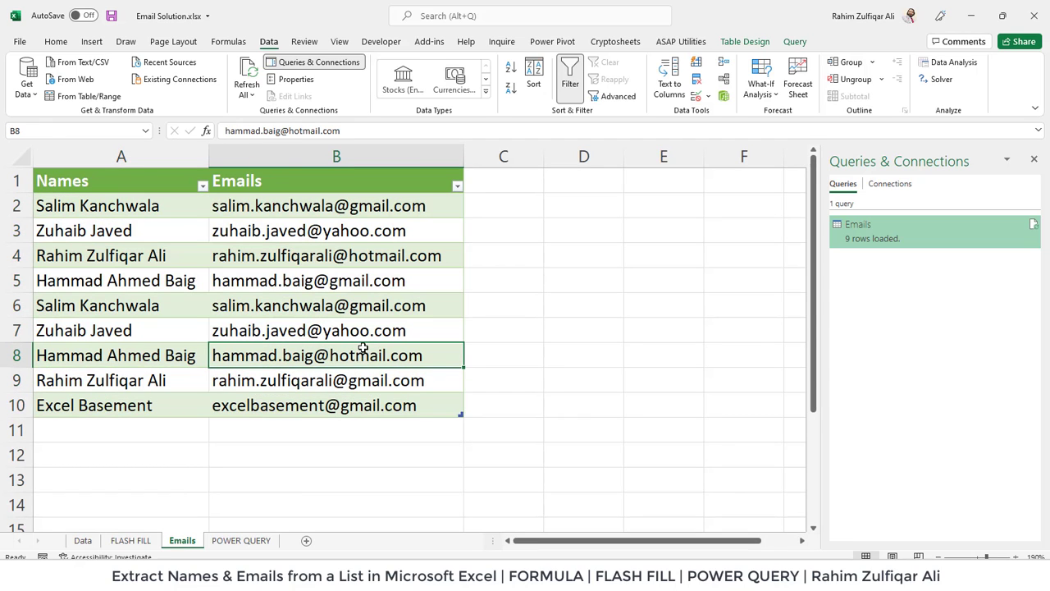
{"action": "left_click", "coordinate": [83, 539]}
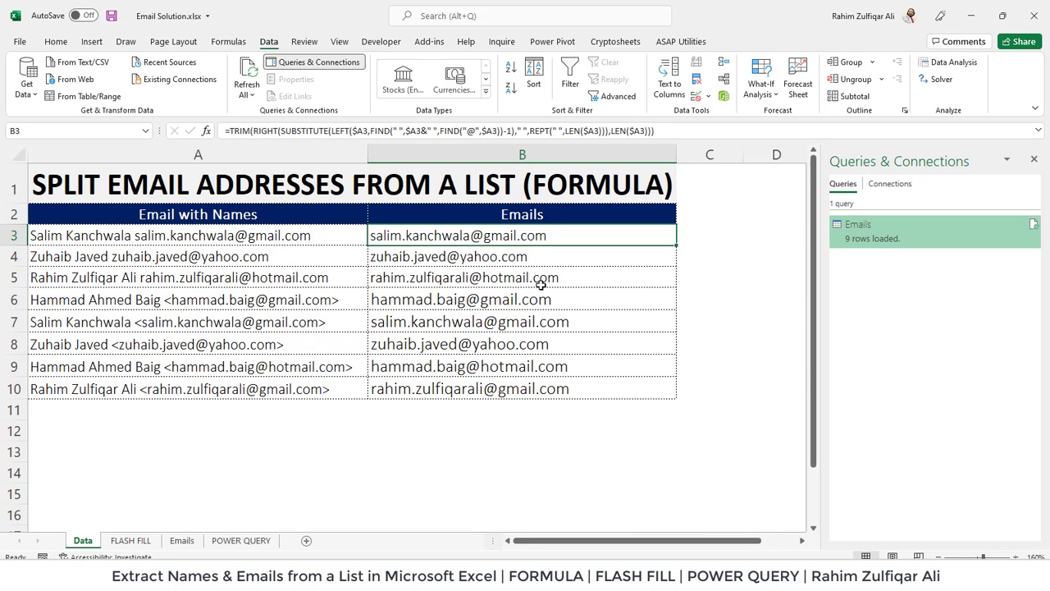